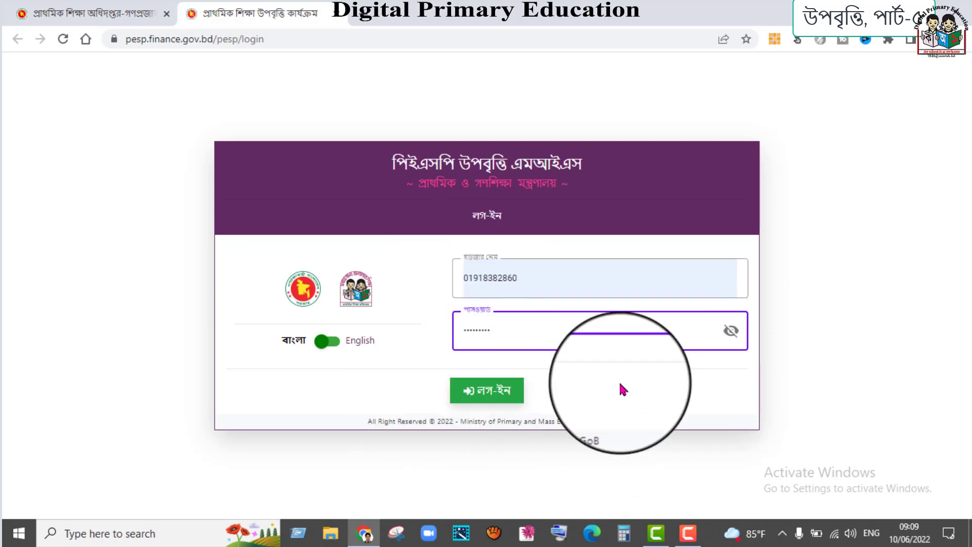
- Sign in to PESP Upobritti MIS with the entered username and password
{"action": "left_click", "coordinate": [500, 398]}
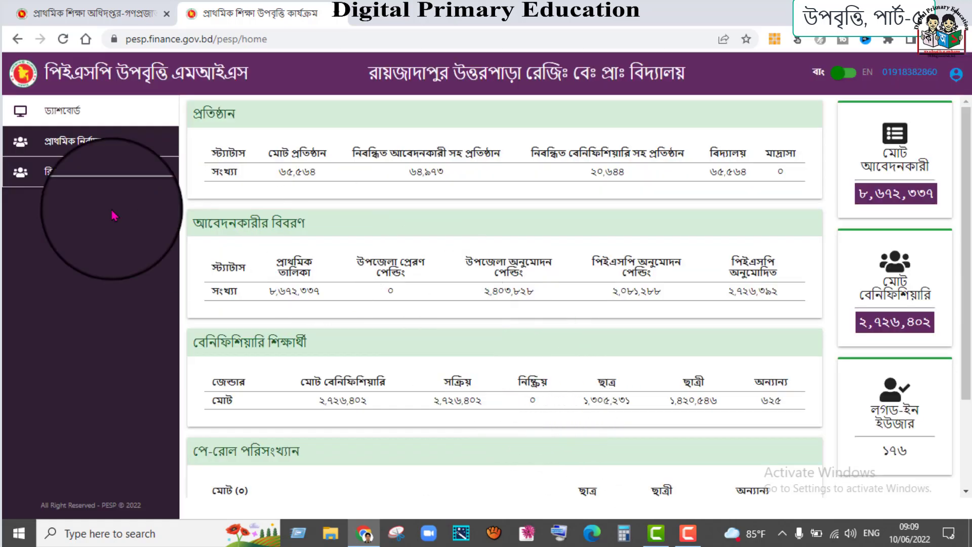
- Under প্রাথমিক নির্বাচন, open the নতুন শিক্ষার্থী (বিশেষ) entry form
{"action": "left_click", "coordinate": [78, 141]}
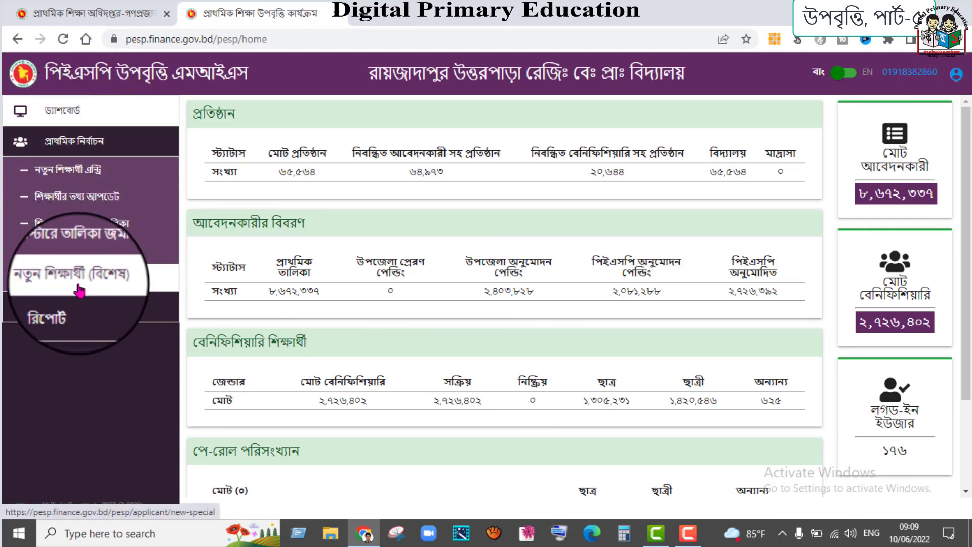
{"action": "left_click", "coordinate": [121, 280]}
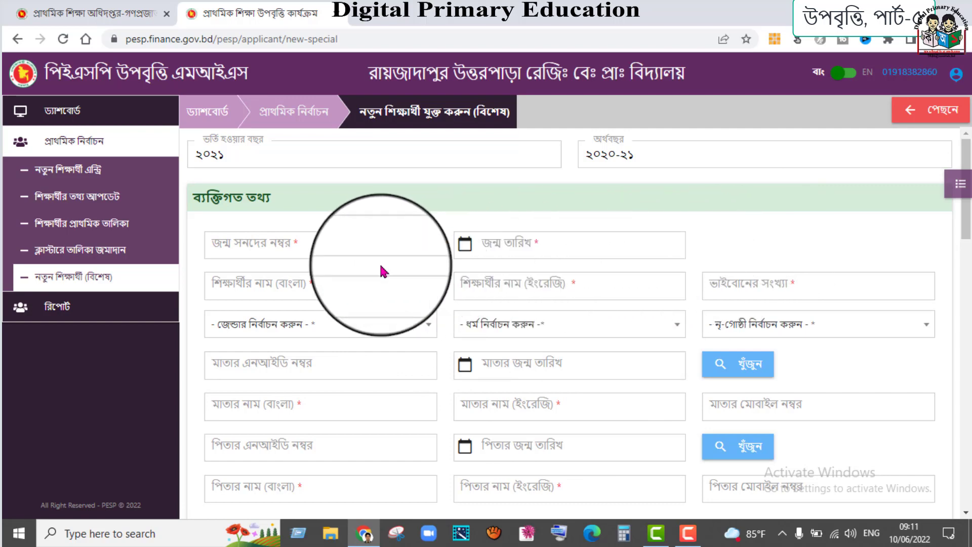
- Enter the student's birth registration number, birth date, Bangla and English names, and 1 sibling
{"action": "left_click", "coordinate": [324, 245]}
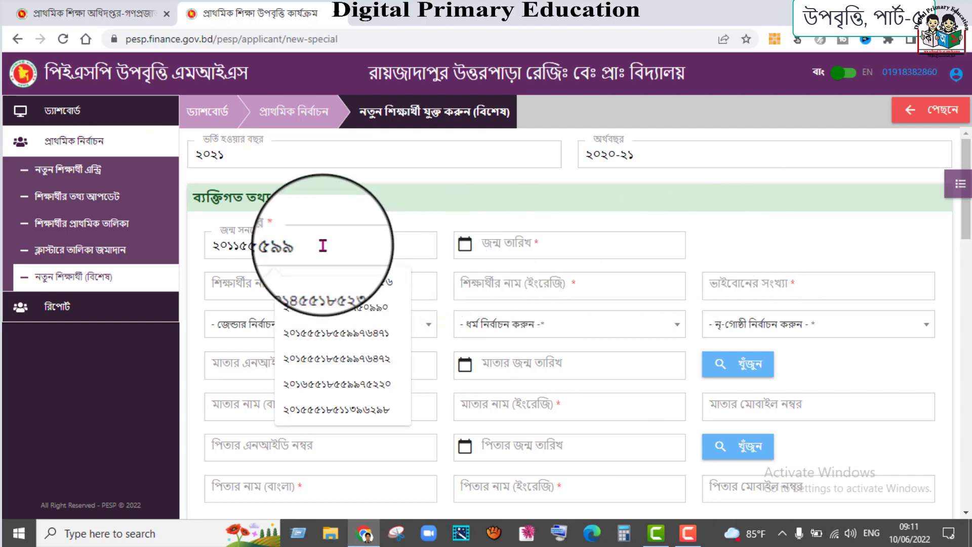
{"action": "left_click", "coordinate": [529, 248]}
{"action": "type", "text": "০৮-১২-২০১১"}
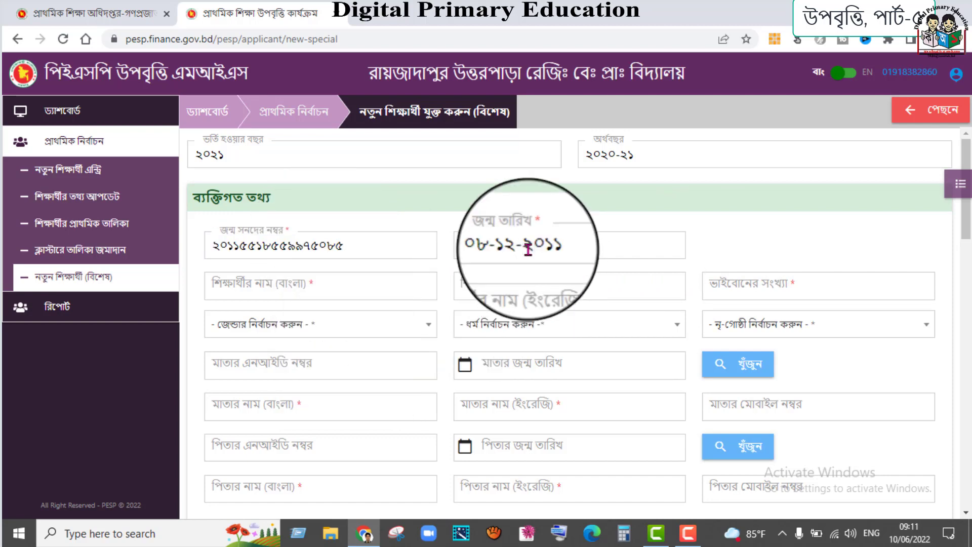
{"action": "key", "text": "Tab"}
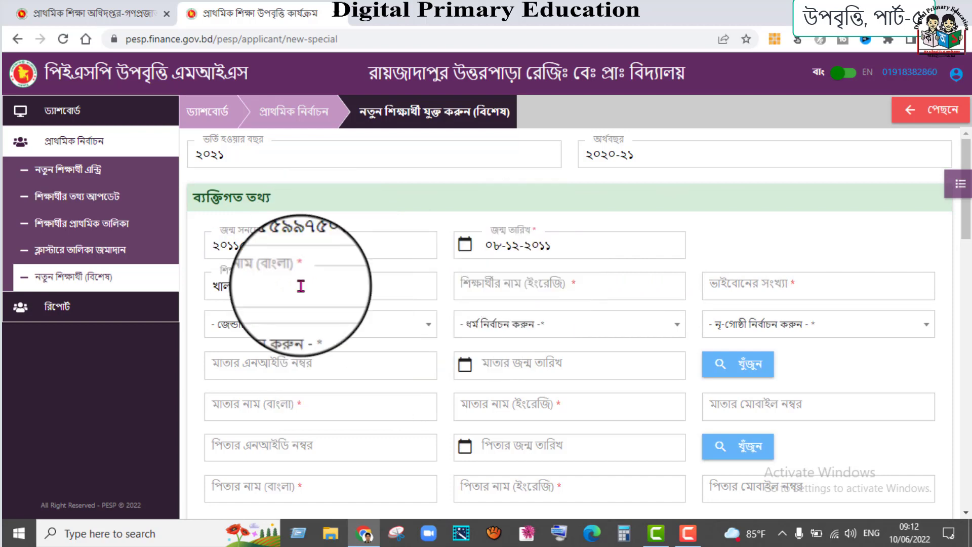
{"action": "left_click", "coordinate": [554, 283]}
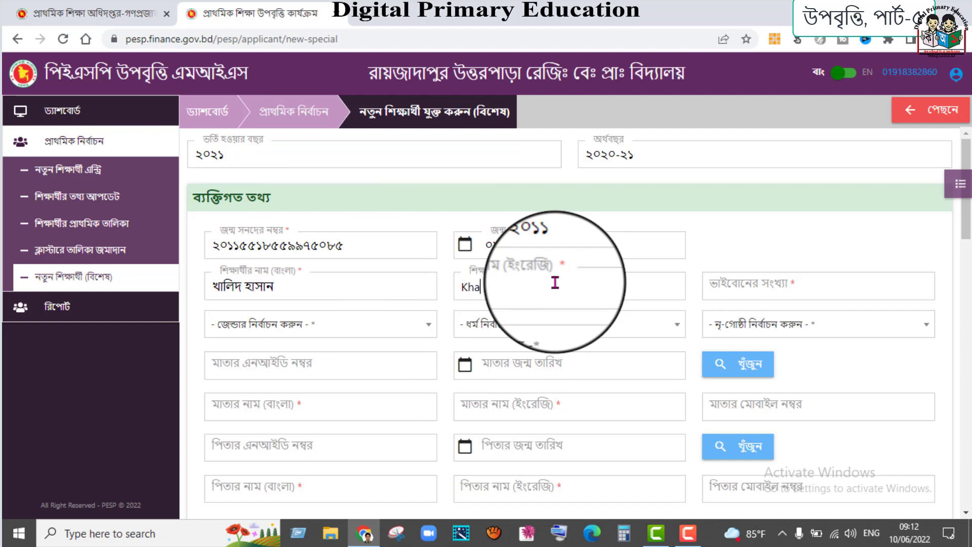
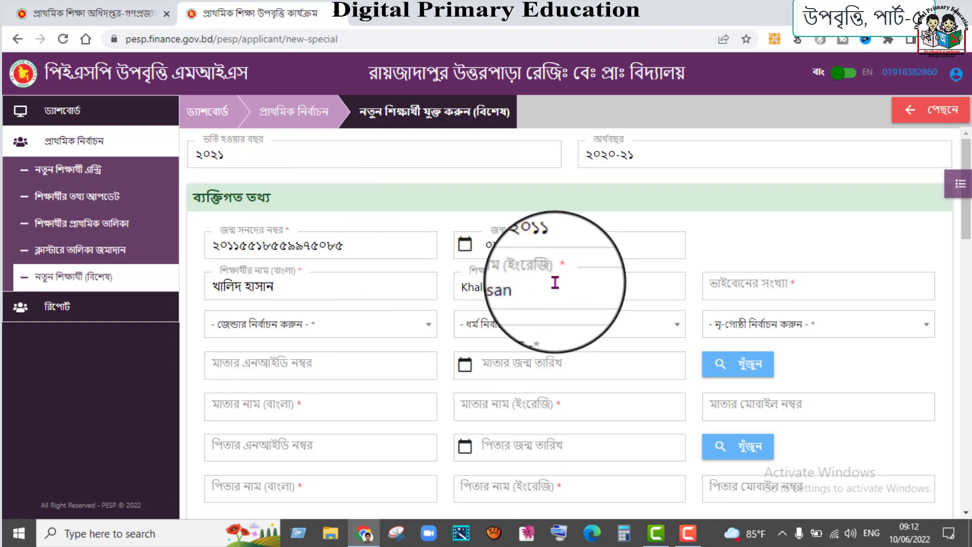
{"action": "left_click", "coordinate": [785, 284]}
{"action": "type", "text": "১"}
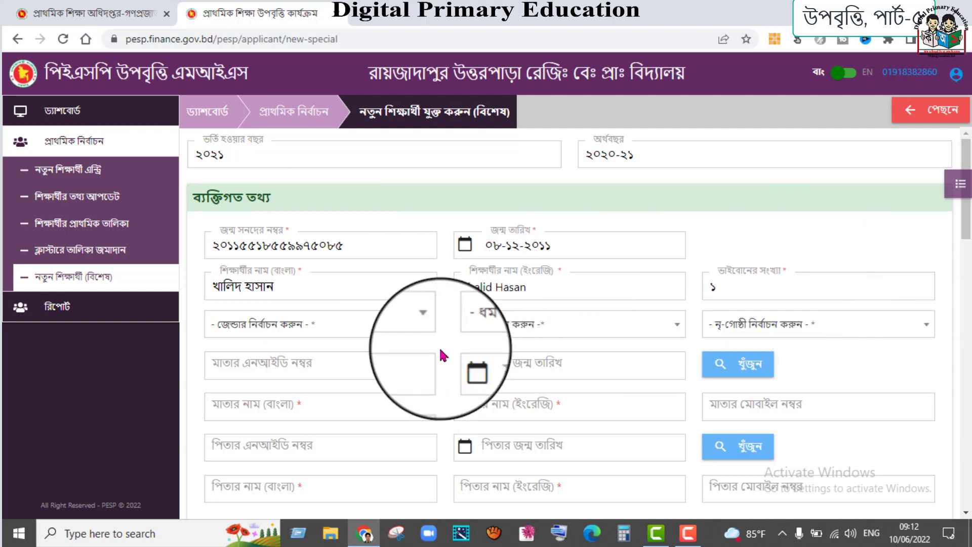
- Set gender পুরুষ, religion ইসলাম and ethnic minority না
{"action": "left_click", "coordinate": [428, 327]}
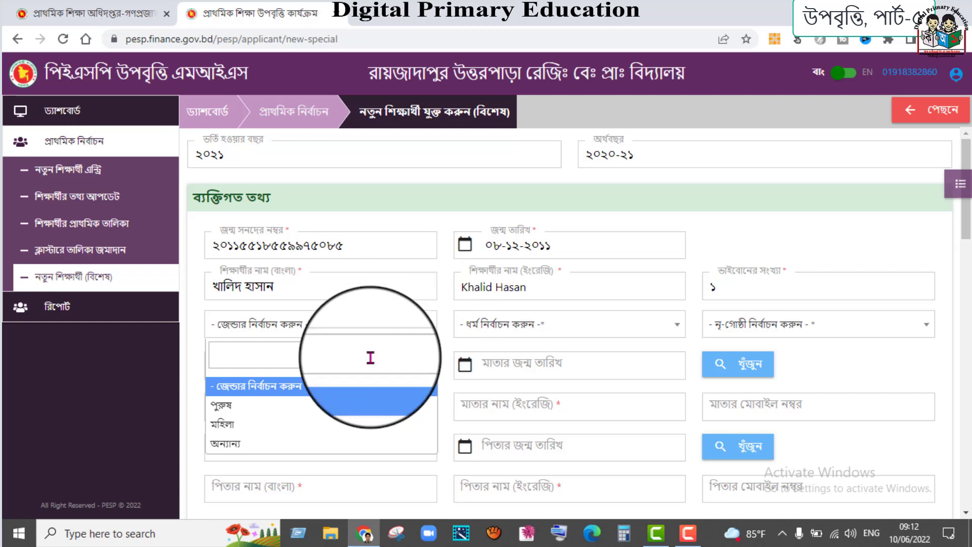
{"action": "left_click", "coordinate": [215, 405]}
{"action": "left_click", "coordinate": [560, 326]}
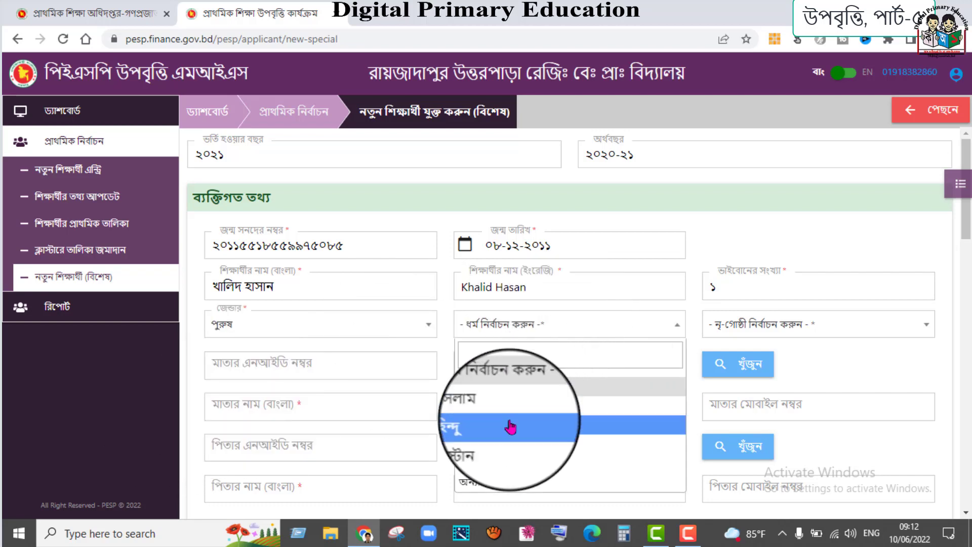
{"action": "left_click", "coordinate": [509, 409]}
{"action": "left_click", "coordinate": [810, 325]}
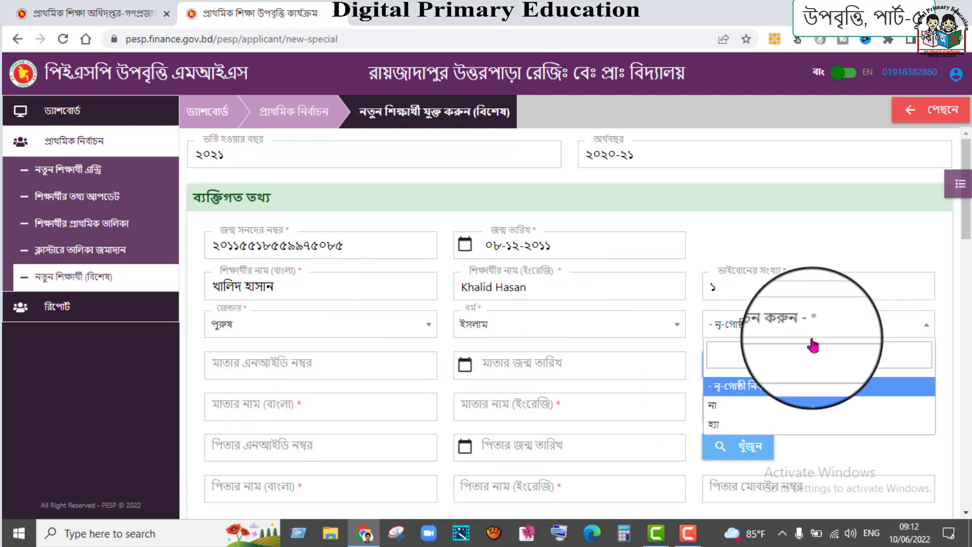
{"action": "left_click", "coordinate": [738, 403]}
- Enter the mother's NID and birth date, look up her details, and add her mobile number
{"action": "scroll", "coordinate": [342, 273], "scroll_direction": "down", "scroll_amount": 3}
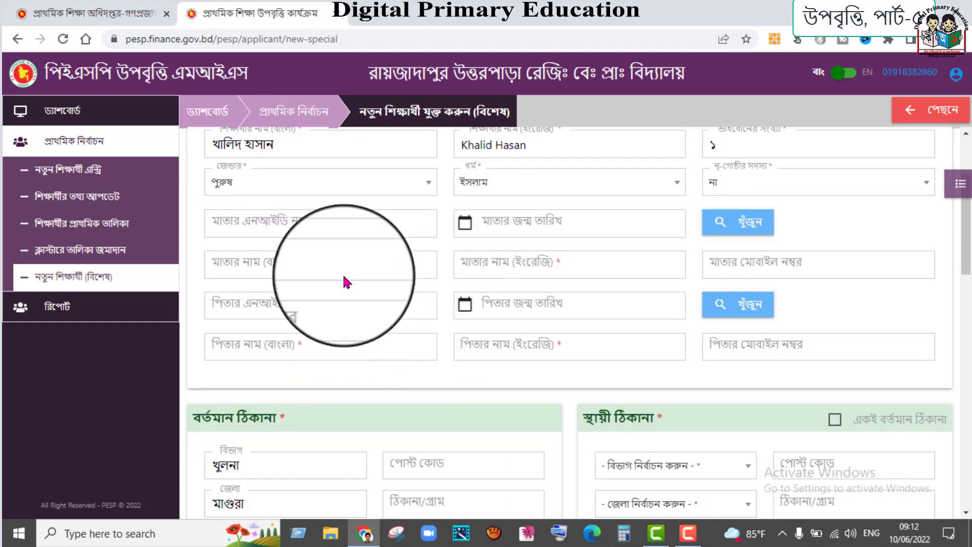
{"action": "left_click", "coordinate": [330, 224]}
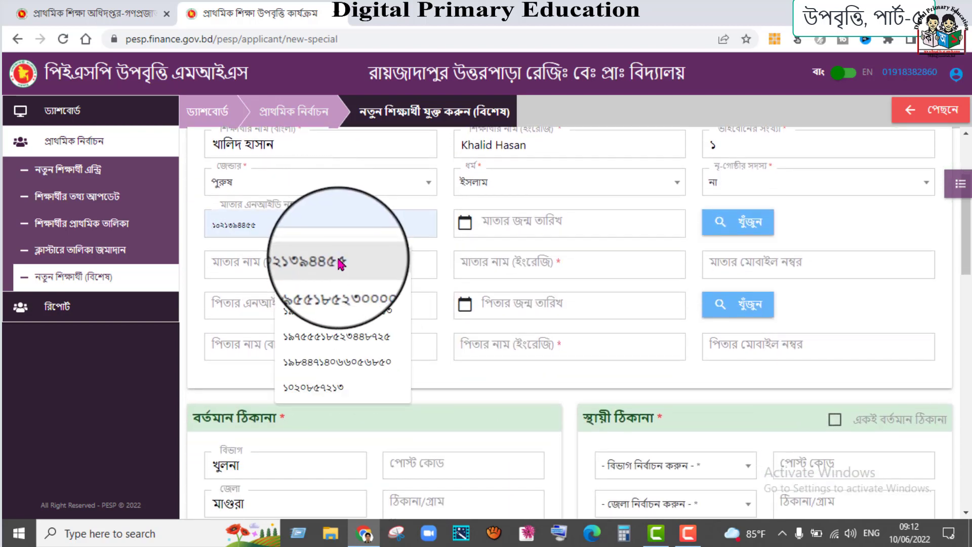
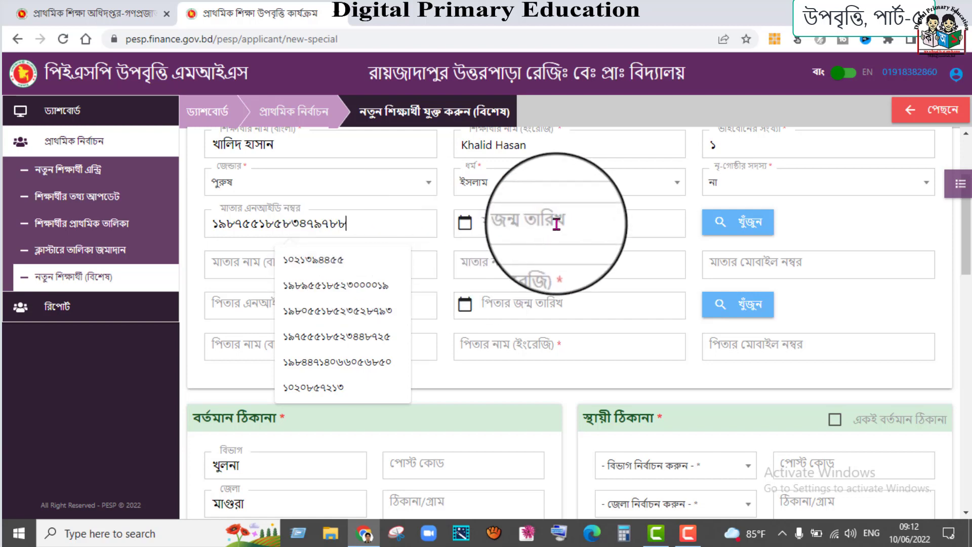
{"action": "left_click", "coordinate": [557, 224]}
{"action": "type", "text": "18-04-1987"}
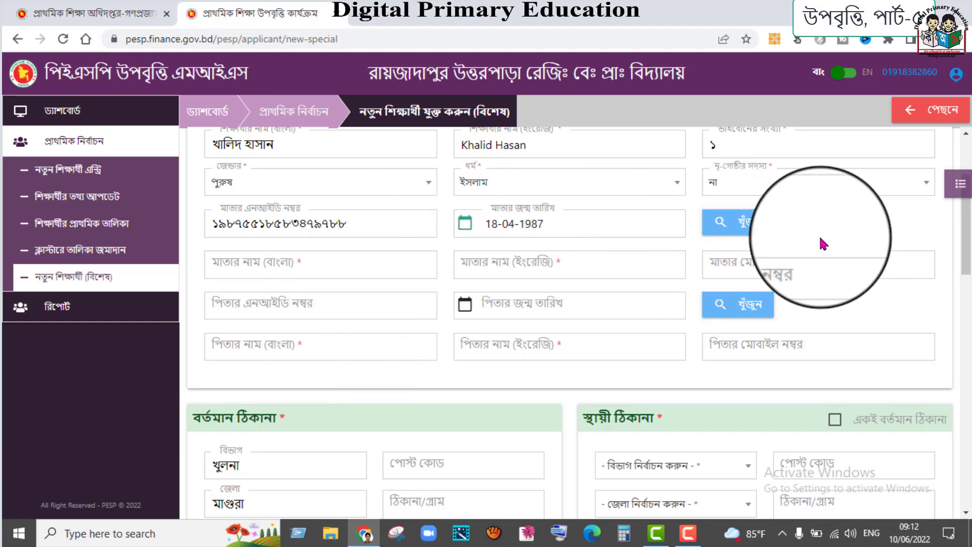
{"action": "left_click", "coordinate": [755, 219]}
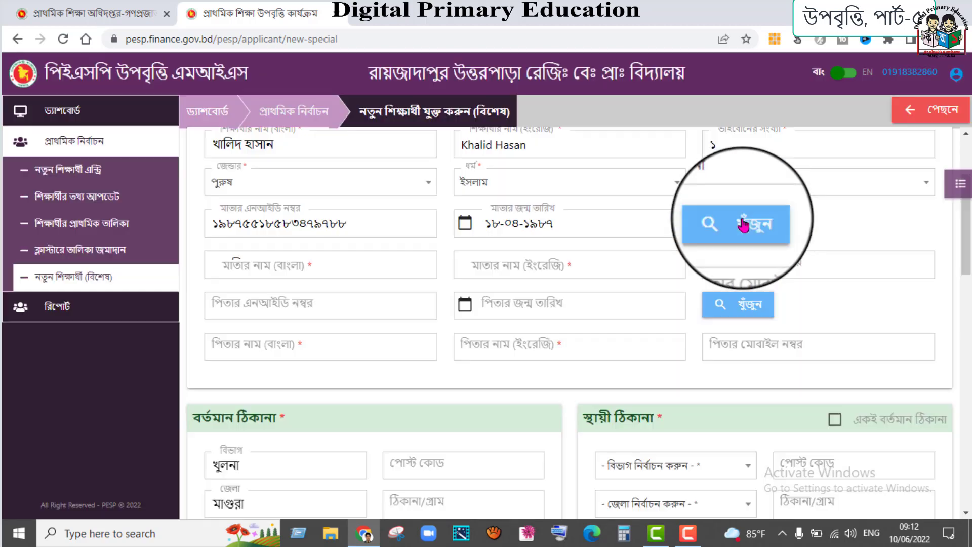
{"action": "left_click", "coordinate": [774, 267]}
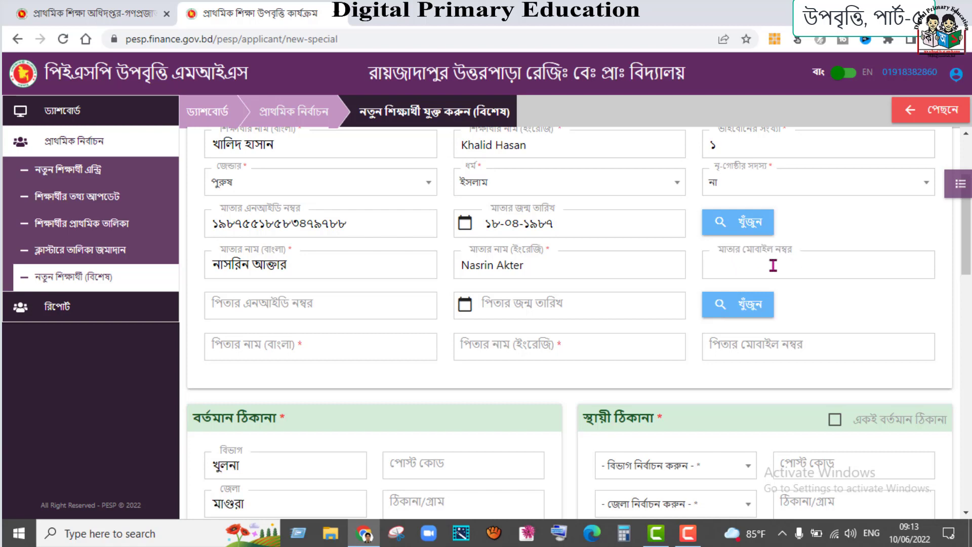
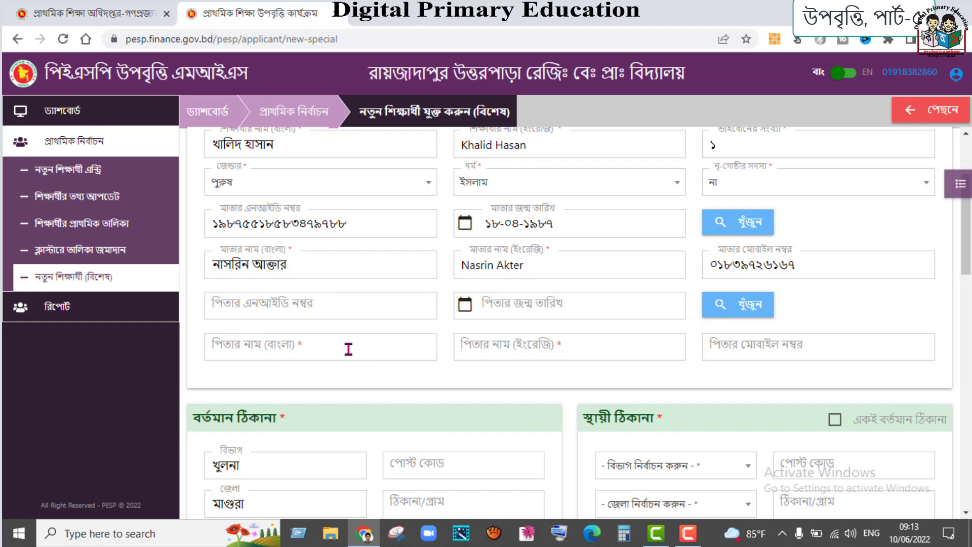
{"action": "scroll", "coordinate": [348, 350], "scroll_direction": "down", "scroll_amount": 1}
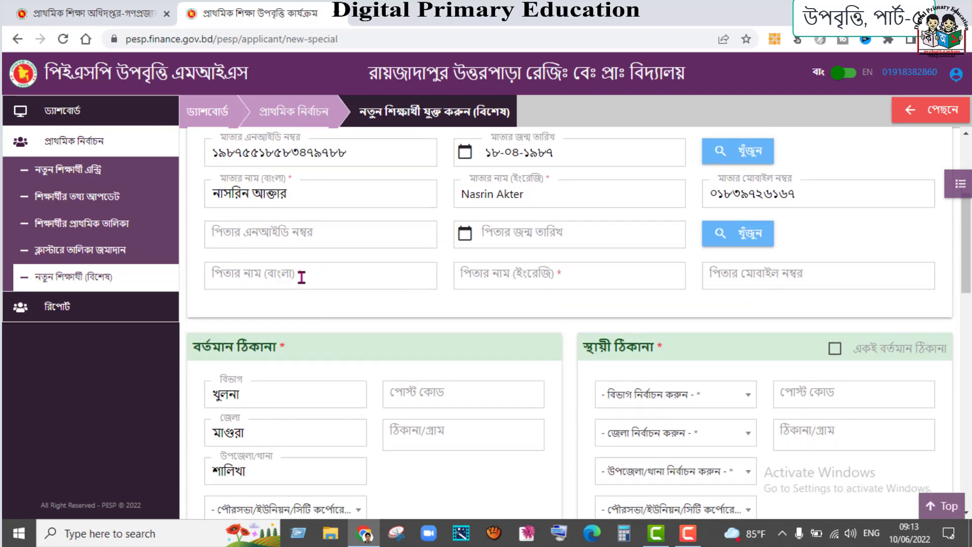
- Enter the father's name in Bangla and English
{"action": "left_click", "coordinate": [382, 275]}
{"action": "type", "text": "মো"}
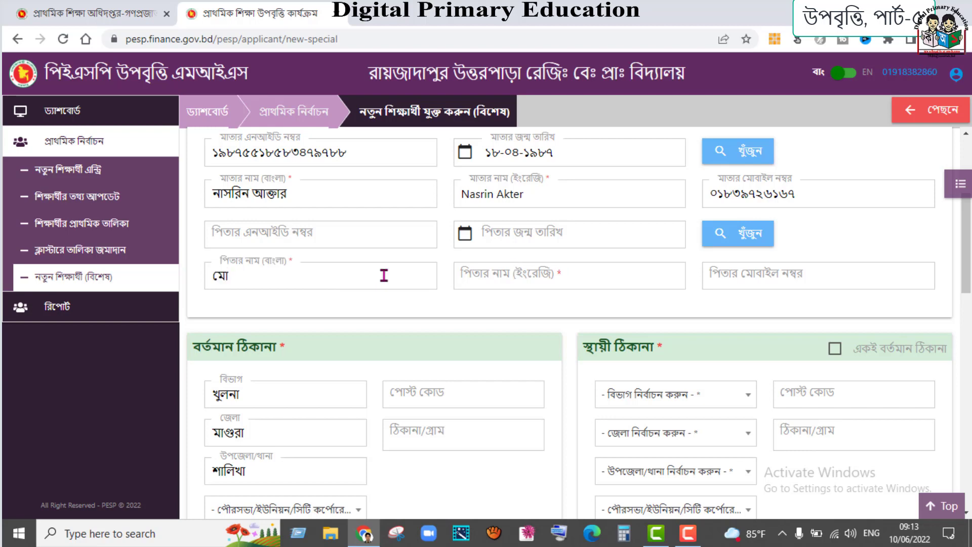
{"action": "type", "text": "ঃ "}
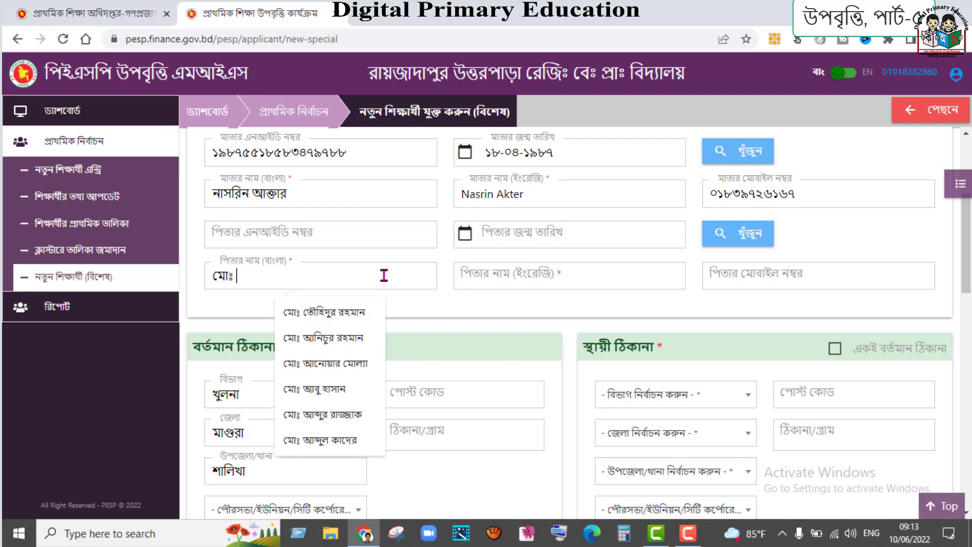
{"action": "type", "text": "রহমান"}
{"action": "left_click", "coordinate": [506, 274]}
{"action": "type", "text": "Md. Ra"}
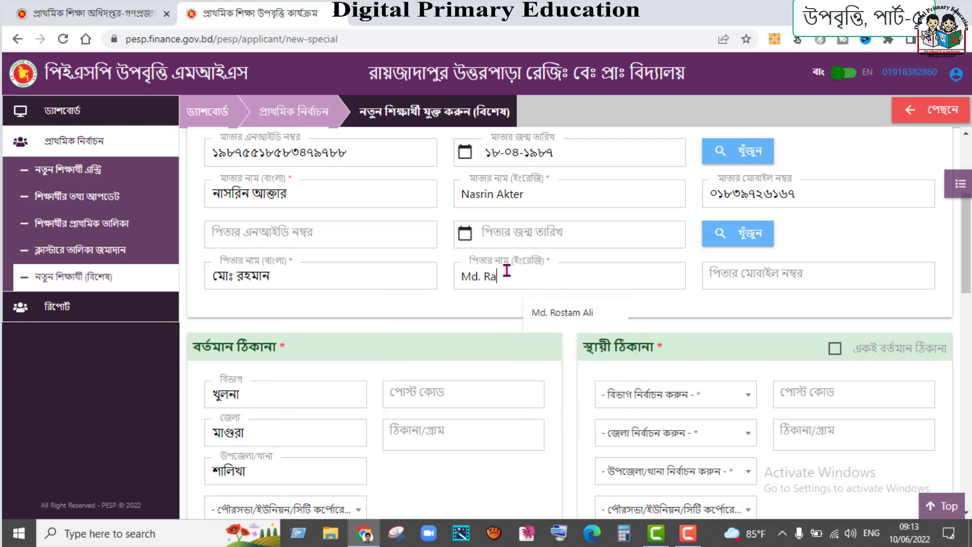
{"action": "type", "text": "hman"}
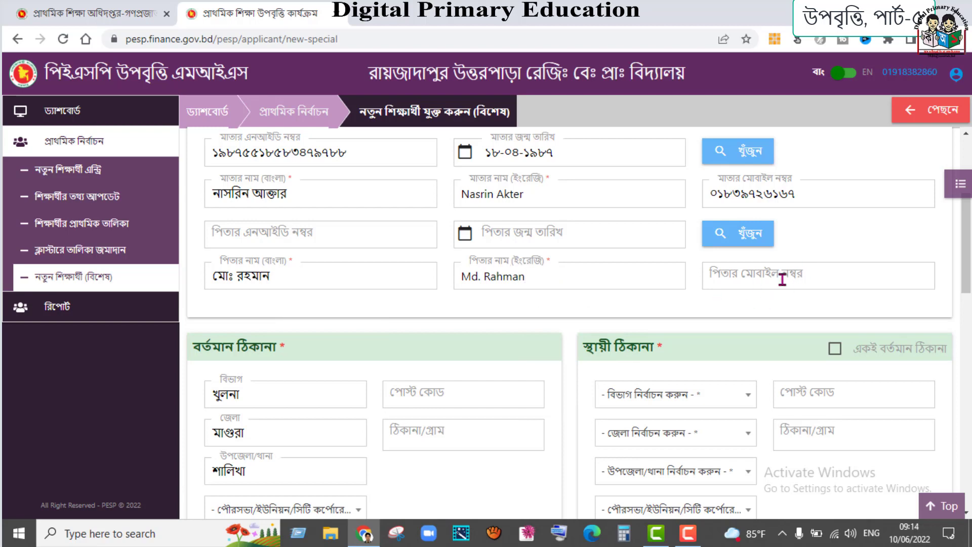
{"action": "scroll", "coordinate": [414, 348], "scroll_direction": "down", "scroll_amount": 4}
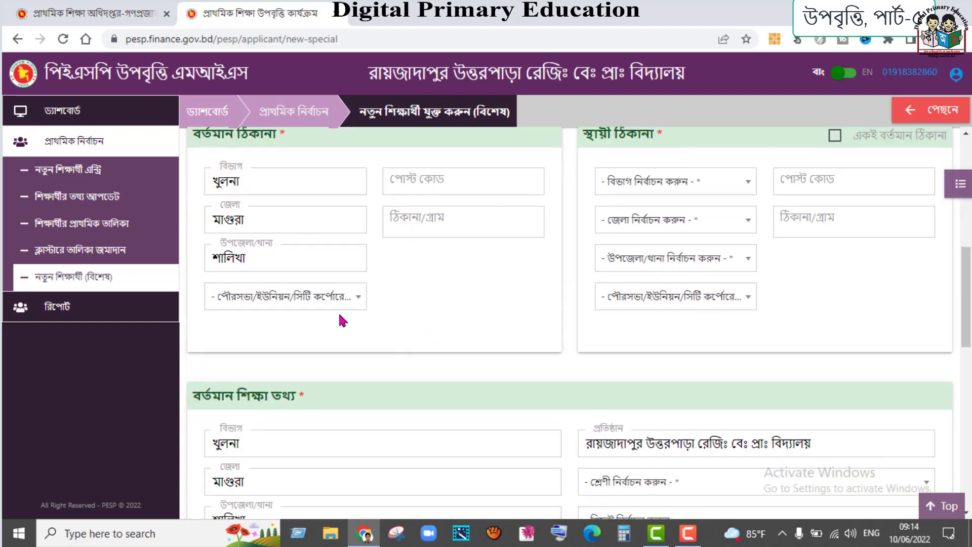
- Fill the current address with union শালিখা, suggested post code and village, and copy it to permanent
{"action": "left_click", "coordinate": [357, 303]}
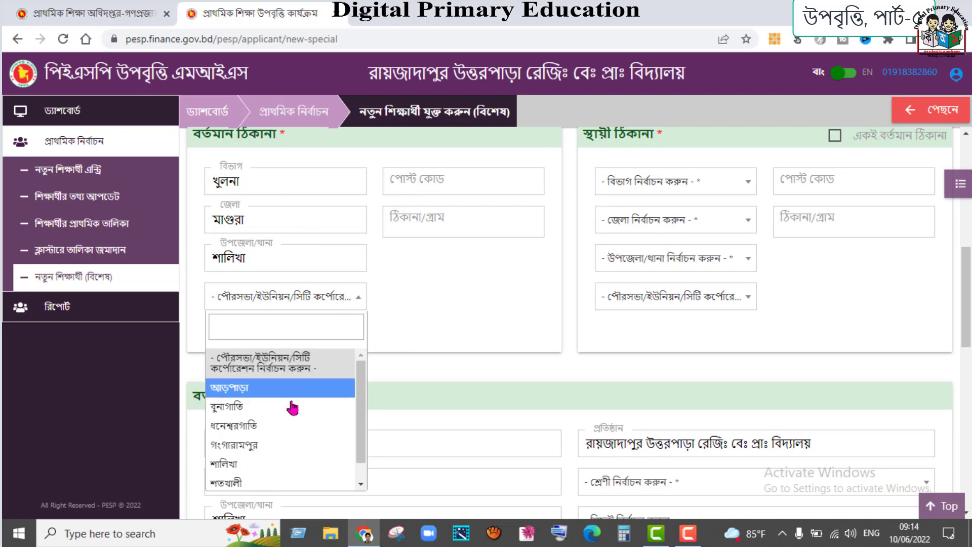
{"action": "left_click", "coordinate": [256, 464]}
{"action": "left_click", "coordinate": [481, 183]}
{"action": "left_click", "coordinate": [474, 221]}
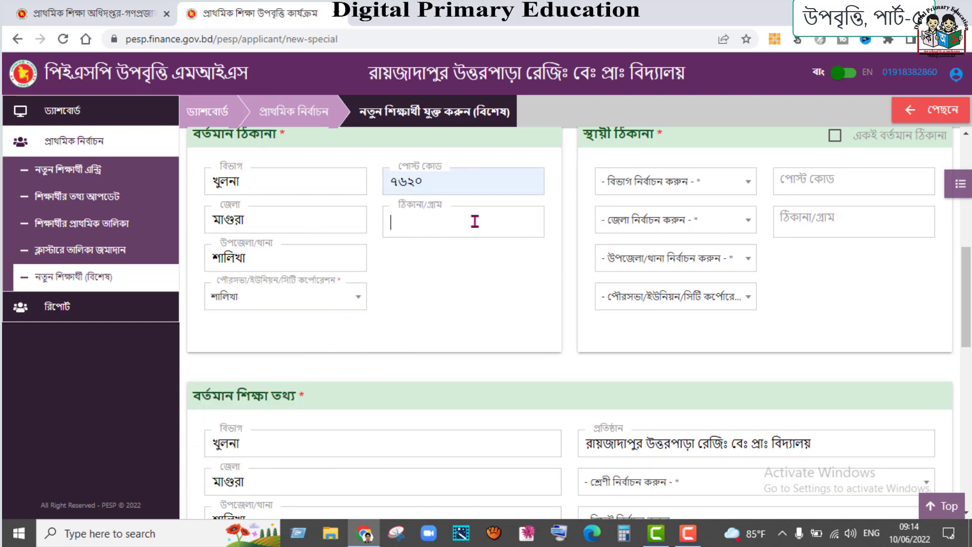
{"action": "type", "text": "রায়জাদাপুর"}
{"action": "scroll", "coordinate": [573, 233], "scroll_direction": "up", "scroll_amount": 4}
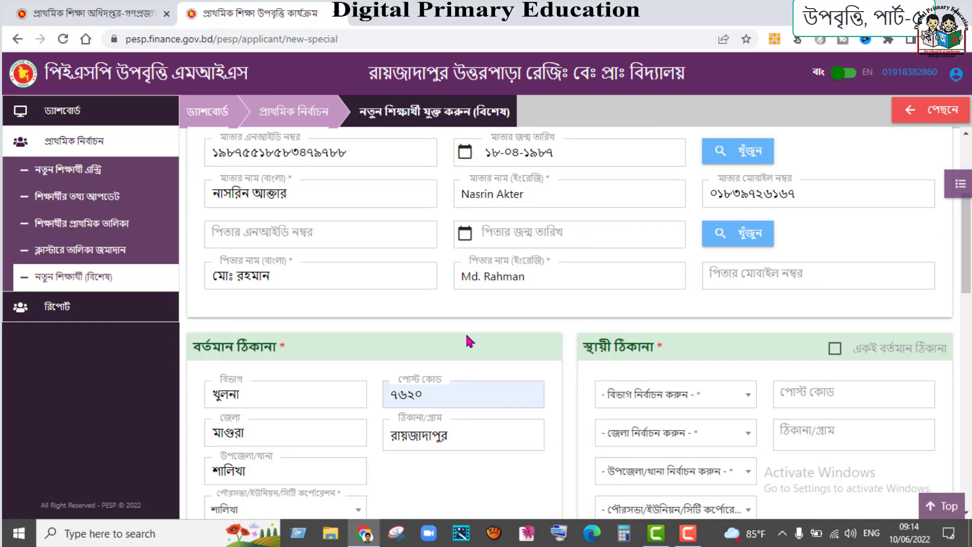
{"action": "left_click", "coordinate": [835, 350]}
{"action": "scroll", "coordinate": [509, 333], "scroll_direction": "down", "scroll_amount": 7}
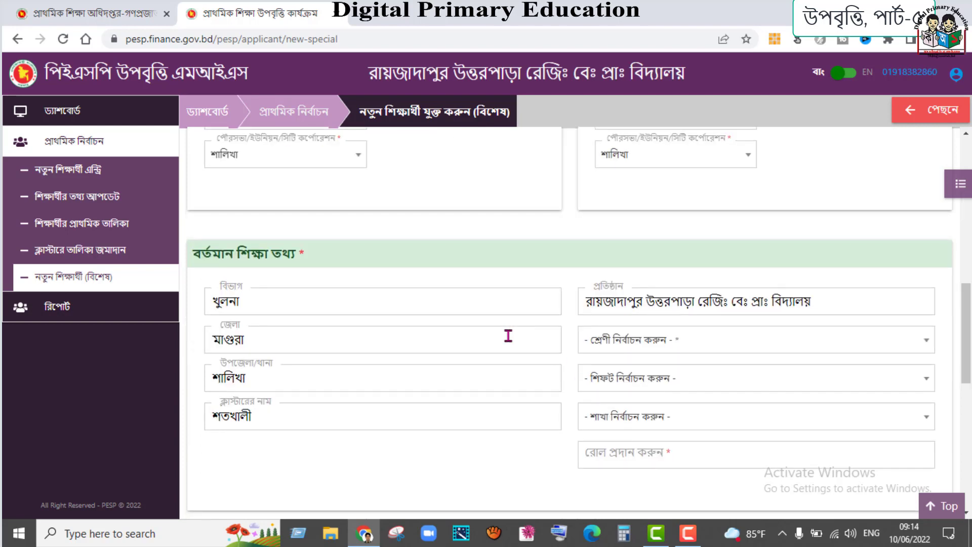
{"action": "scroll", "coordinate": [507, 335], "scroll_direction": "down", "scroll_amount": 1}
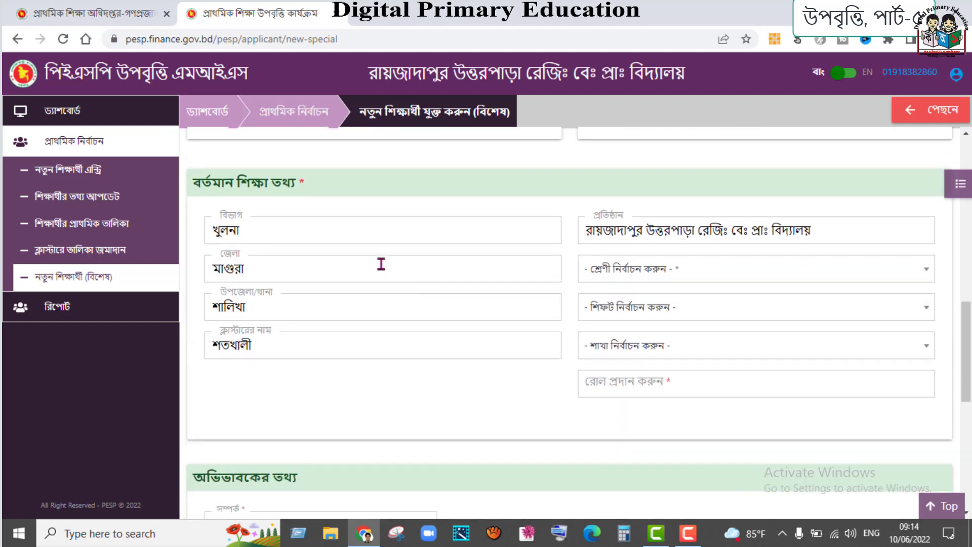
- Set the class to তৃতীয় শ্রেণি and roll to ১
{"action": "left_click", "coordinate": [764, 278]}
{"action": "left_click", "coordinate": [630, 382]}
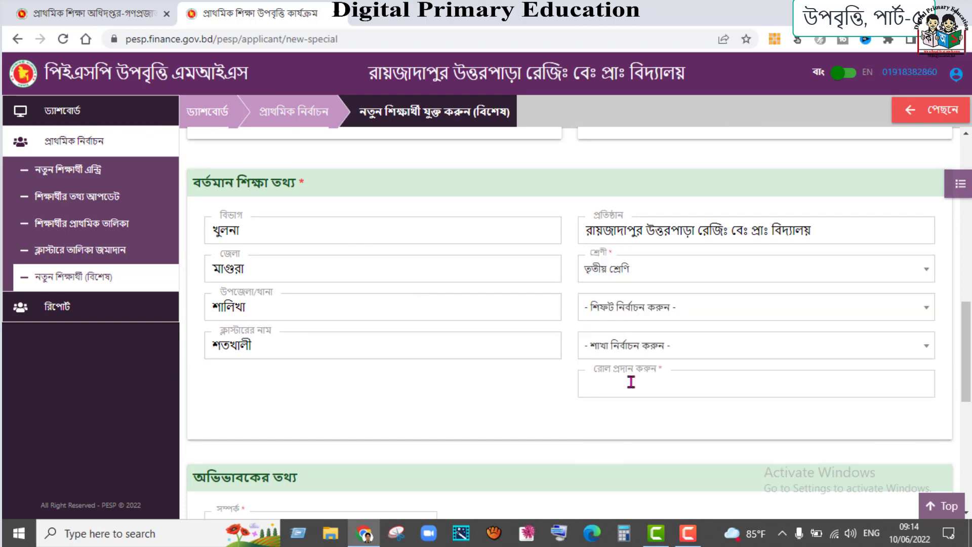
{"action": "type", "text": "১"}
{"action": "scroll", "coordinate": [269, 300], "scroll_direction": "down", "scroll_amount": 3}
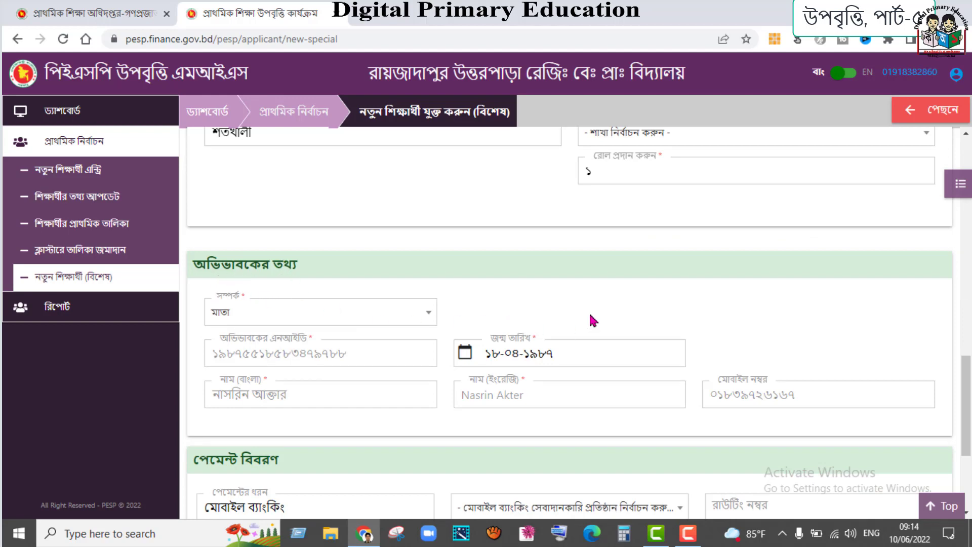
- Choose নগদ as the mobile-banking provider and save the student record
{"action": "scroll", "coordinate": [591, 316], "scroll_direction": "up", "scroll_amount": 6}
{"action": "scroll", "coordinate": [512, 390], "scroll_direction": "down", "scroll_amount": 4}
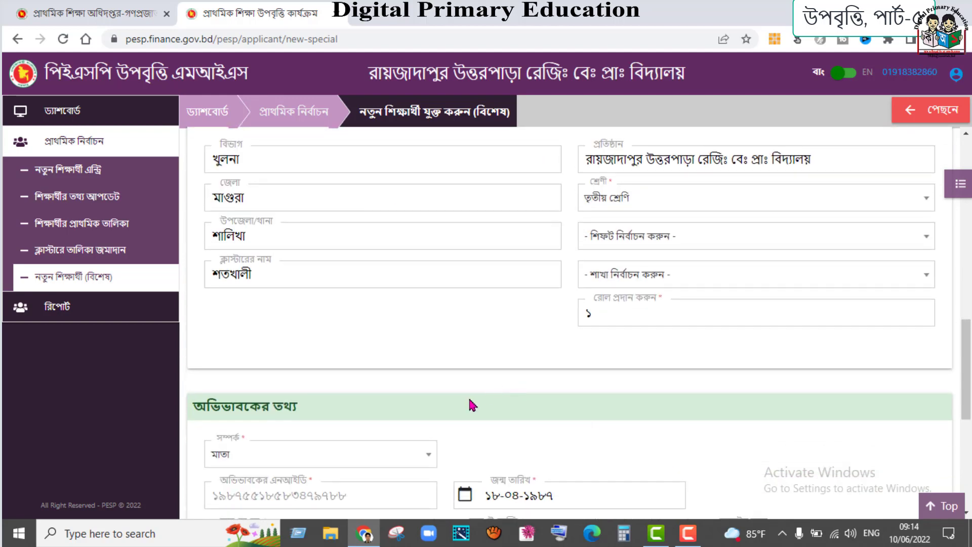
{"action": "scroll", "coordinate": [473, 405], "scroll_direction": "down", "scroll_amount": 6}
{"action": "left_click", "coordinate": [562, 307]}
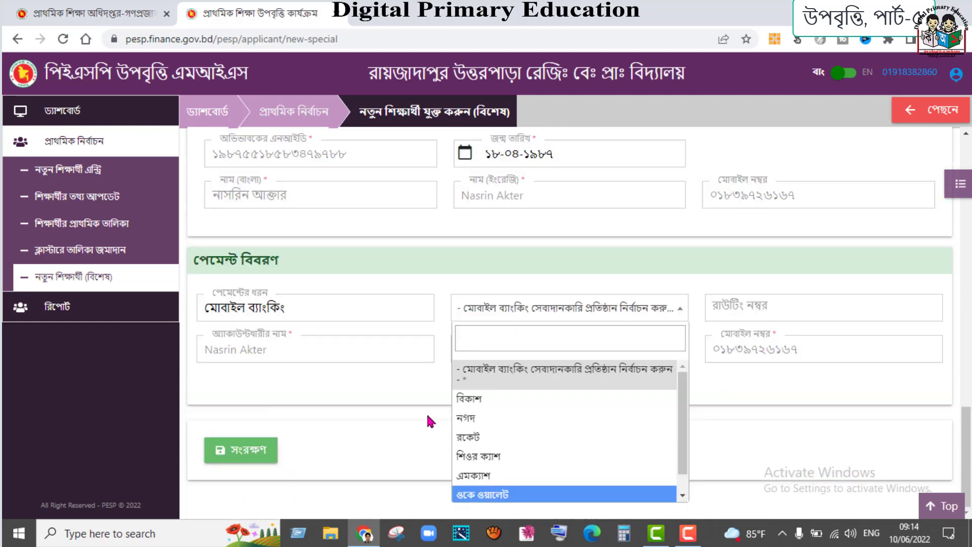
{"action": "left_click", "coordinate": [471, 418]}
{"action": "left_click", "coordinate": [237, 450]}
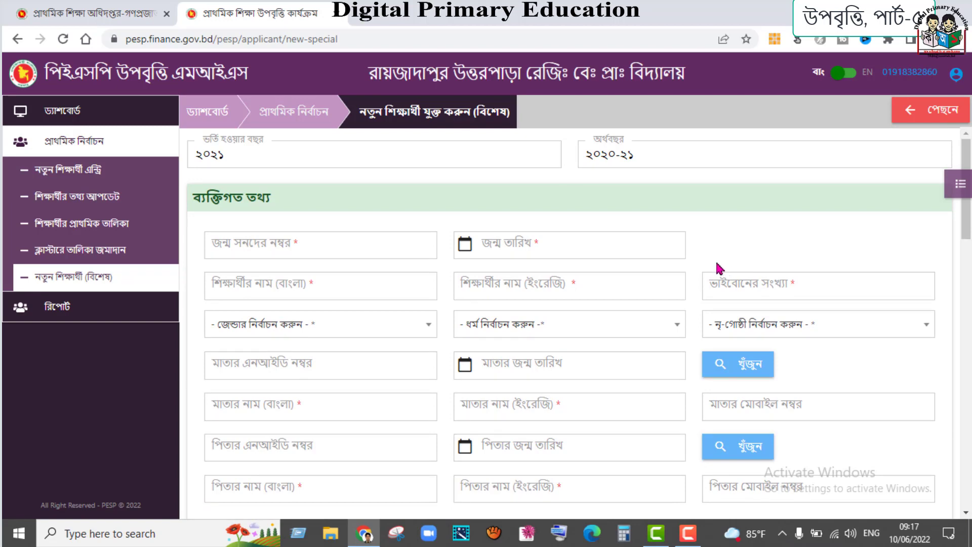
- Enter the second student's birth registration number, Bangla and English names, and 1 sibling
{"action": "left_click", "coordinate": [330, 245]}
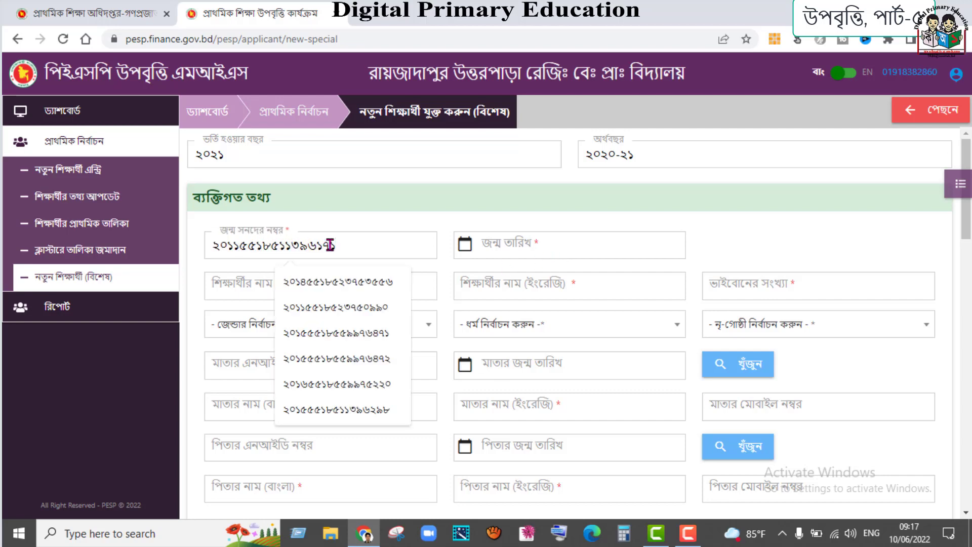
{"action": "key", "text": "Tab"}
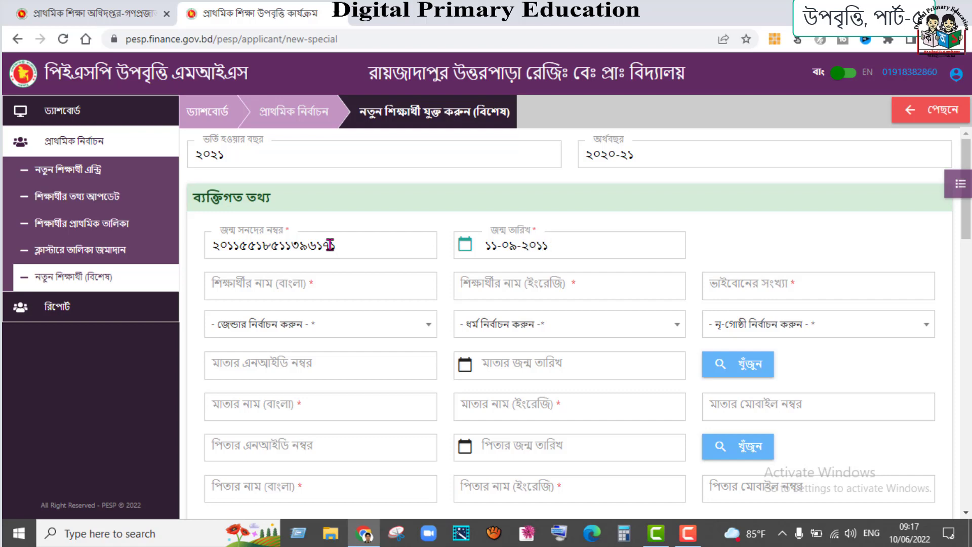
{"action": "left_click", "coordinate": [353, 277]}
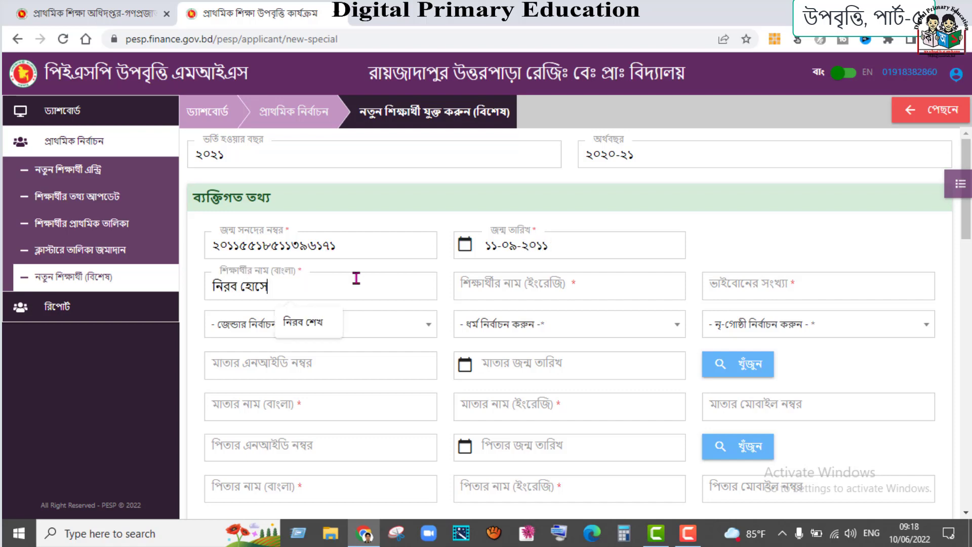
{"action": "left_click", "coordinate": [494, 279]}
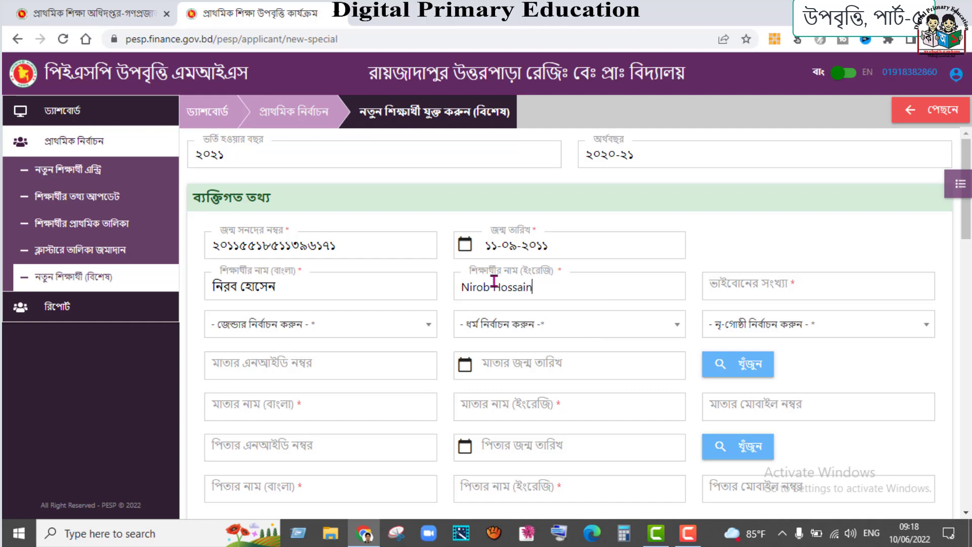
{"action": "left_click", "coordinate": [751, 283]}
{"action": "type", "text": "১"}
- Set gender পুরুষ, religion ইসলাম, and mark the student as not from an ethnic group
{"action": "left_click", "coordinate": [382, 326]}
{"action": "left_click", "coordinate": [223, 403]}
{"action": "left_click", "coordinate": [553, 326]}
{"action": "left_click", "coordinate": [473, 404]}
{"action": "left_click", "coordinate": [736, 326]}
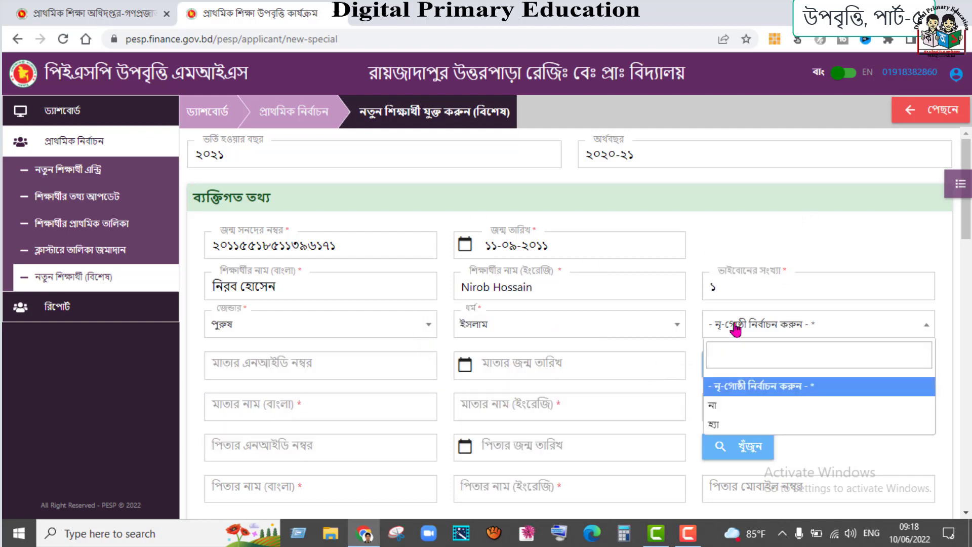
{"action": "left_click", "coordinate": [712, 405]}
- Fill in the mother's names and the father's name in Bangla and English
{"action": "scroll", "coordinate": [310, 351], "scroll_direction": "down", "scroll_amount": 4}
{"action": "scroll", "coordinate": [297, 317], "scroll_direction": "up", "scroll_amount": 4}
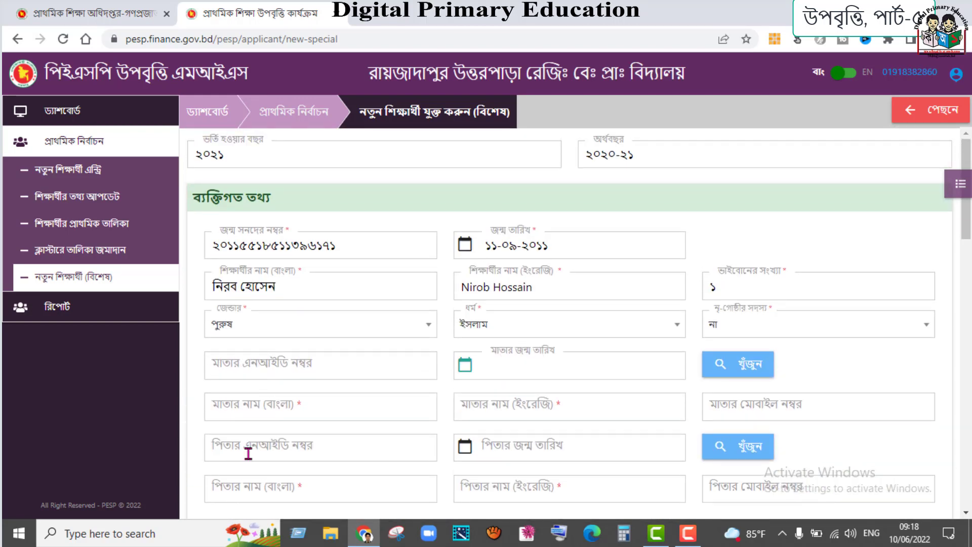
{"action": "left_click", "coordinate": [284, 407]}
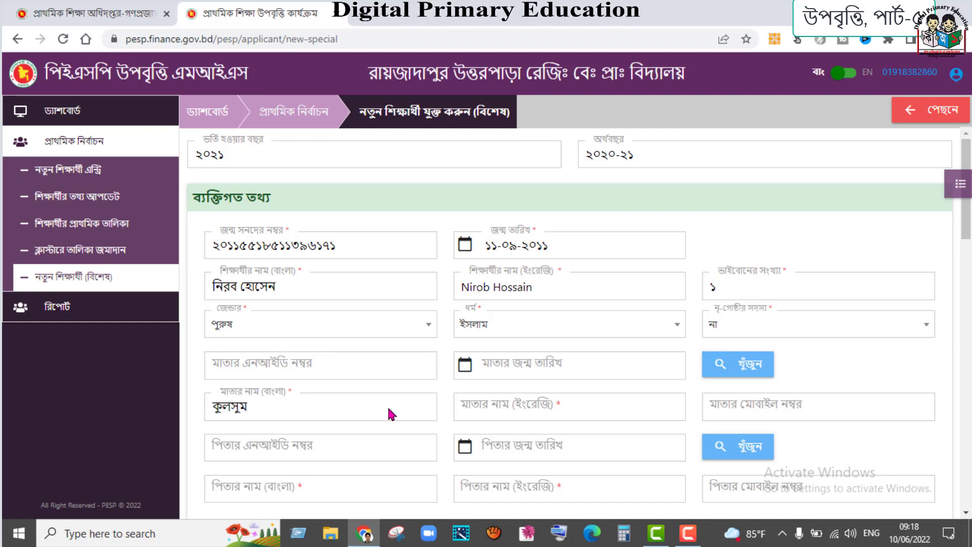
{"action": "left_click", "coordinate": [483, 408]}
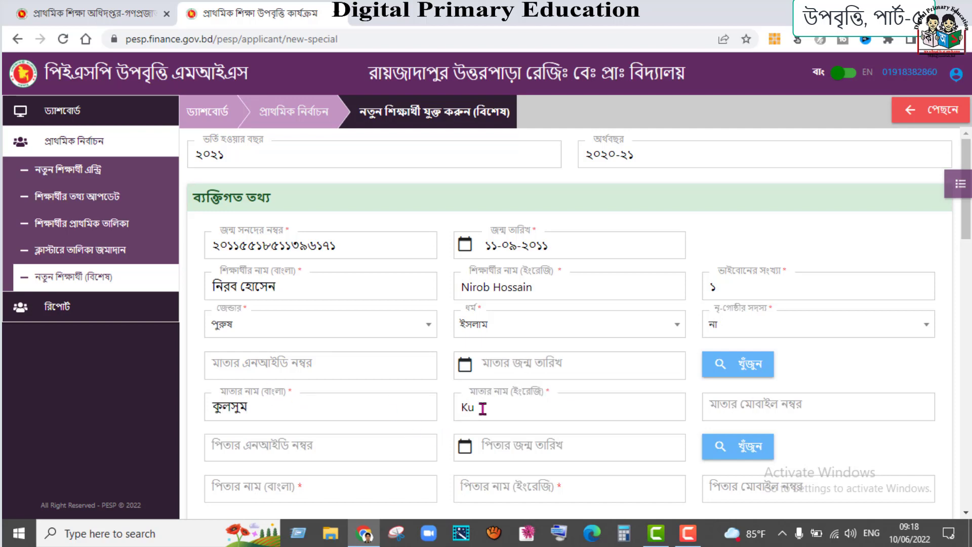
{"action": "scroll", "coordinate": [482, 411], "scroll_direction": "down", "scroll_amount": 4}
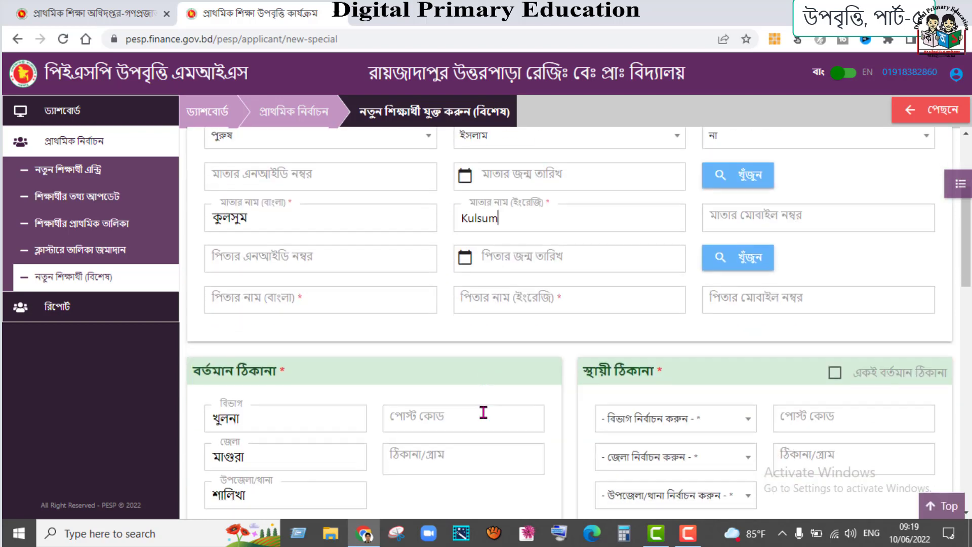
{"action": "left_click", "coordinate": [246, 275]}
{"action": "type", "text": "ওসমান"}
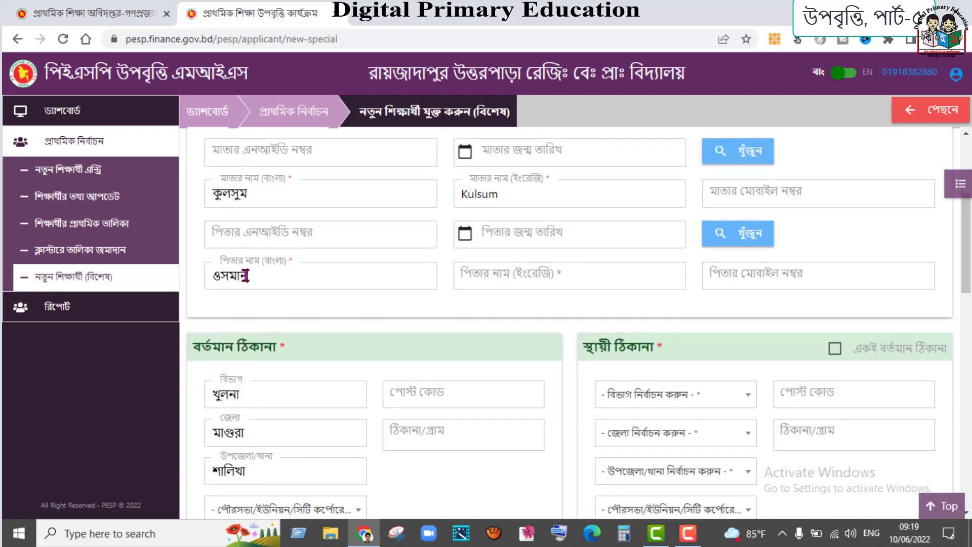
{"action": "left_click", "coordinate": [572, 278]}
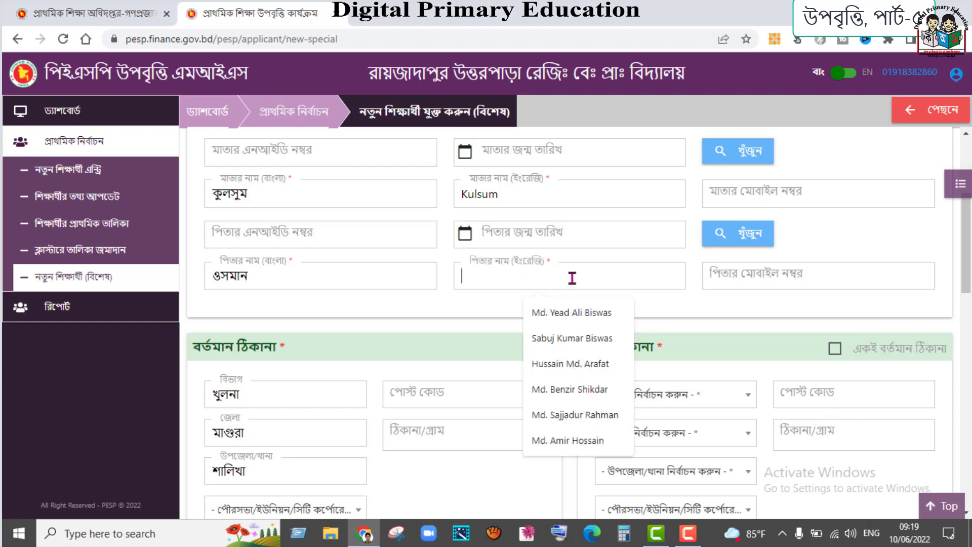
{"action": "type", "text": "Osman"}
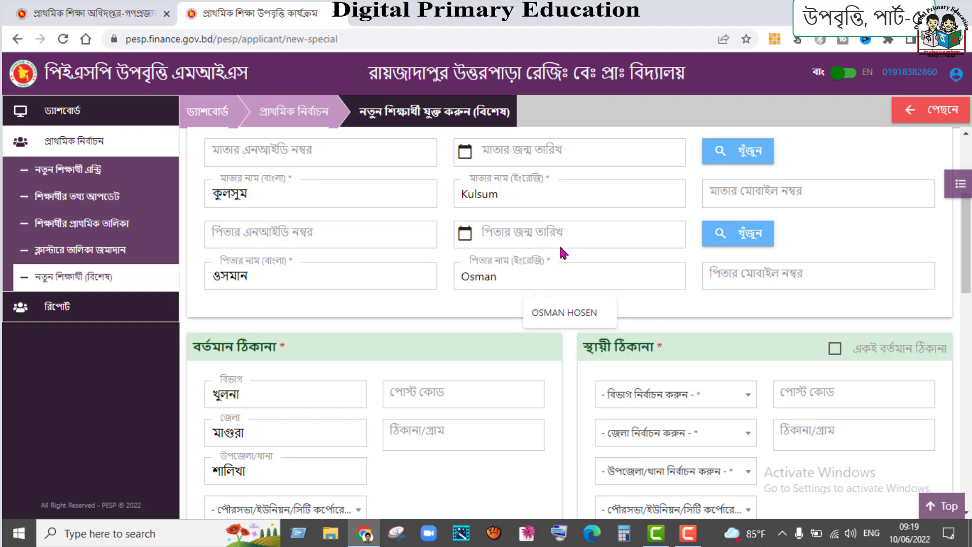
{"action": "left_click", "coordinate": [660, 317]}
- Set the current address to শালিখা with the suggested post code and village, and copy it to permanent
{"action": "scroll", "coordinate": [557, 304], "scroll_direction": "down", "scroll_amount": 3}
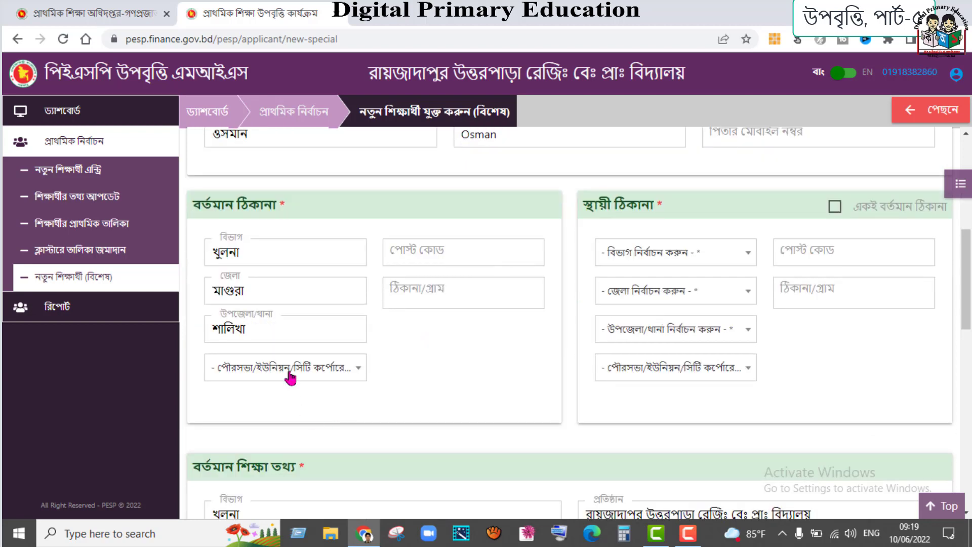
{"action": "left_click", "coordinate": [284, 369]}
{"action": "left_click", "coordinate": [278, 329]}
{"action": "left_click", "coordinate": [461, 250]}
{"action": "left_click", "coordinate": [466, 288]}
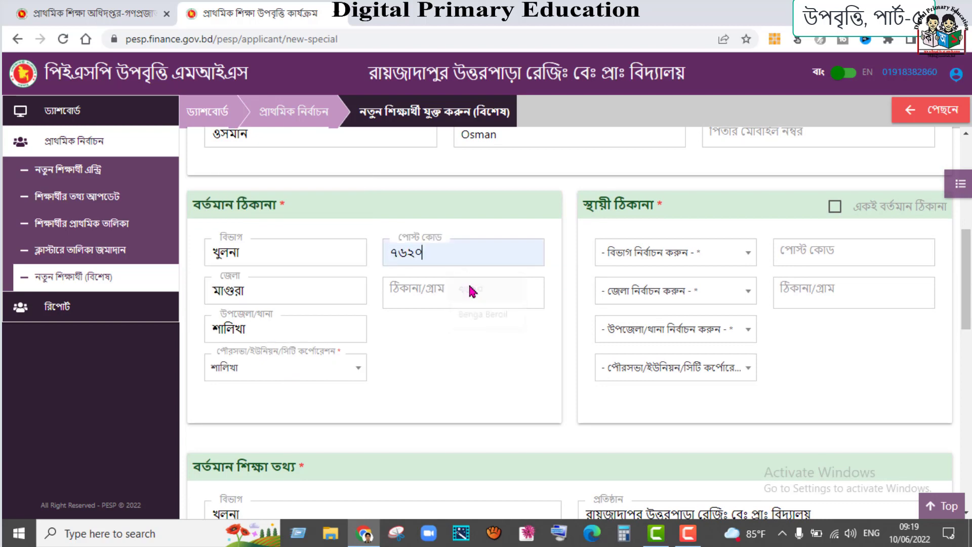
{"action": "left_click", "coordinate": [477, 289]}
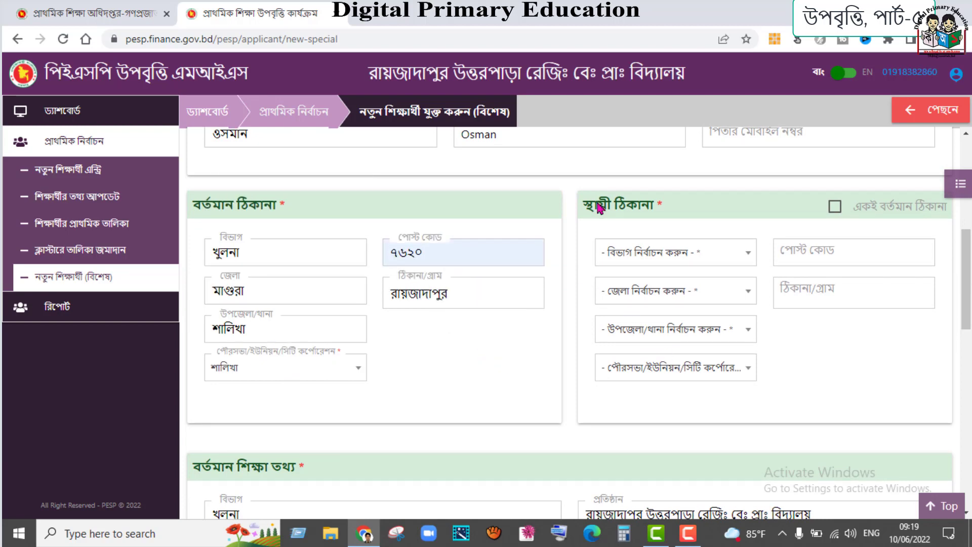
{"action": "left_click", "coordinate": [835, 206]}
{"action": "scroll", "coordinate": [547, 264], "scroll_direction": "down", "scroll_amount": 5}
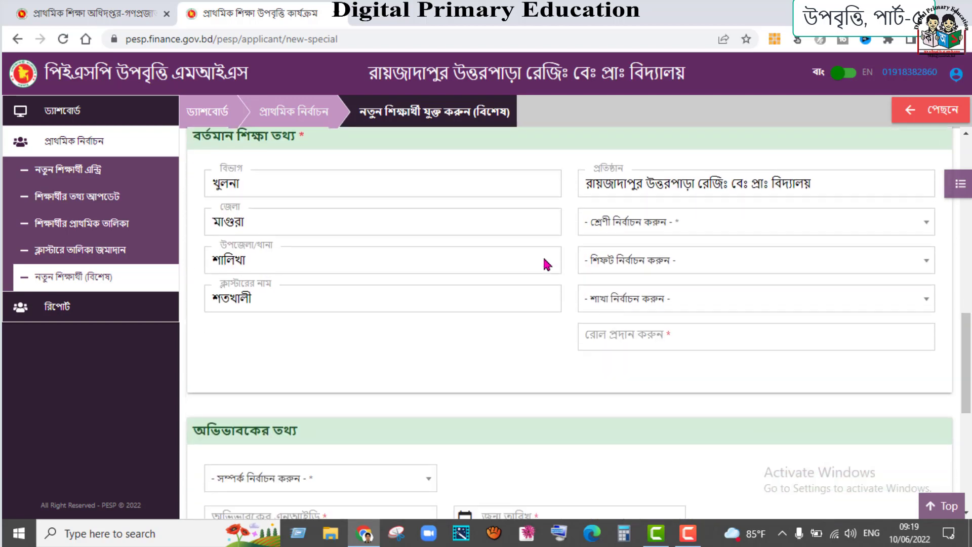
{"action": "scroll", "coordinate": [547, 264], "scroll_direction": "up", "scroll_amount": 1}
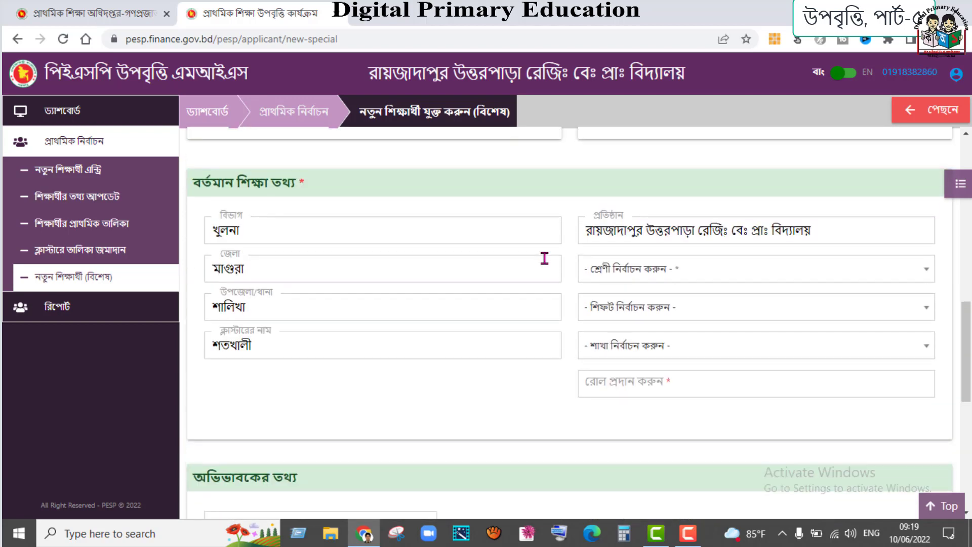
- Set the class to তৃতীয় শ্রেণি and roll to ১৭
{"action": "left_click", "coordinate": [639, 278]}
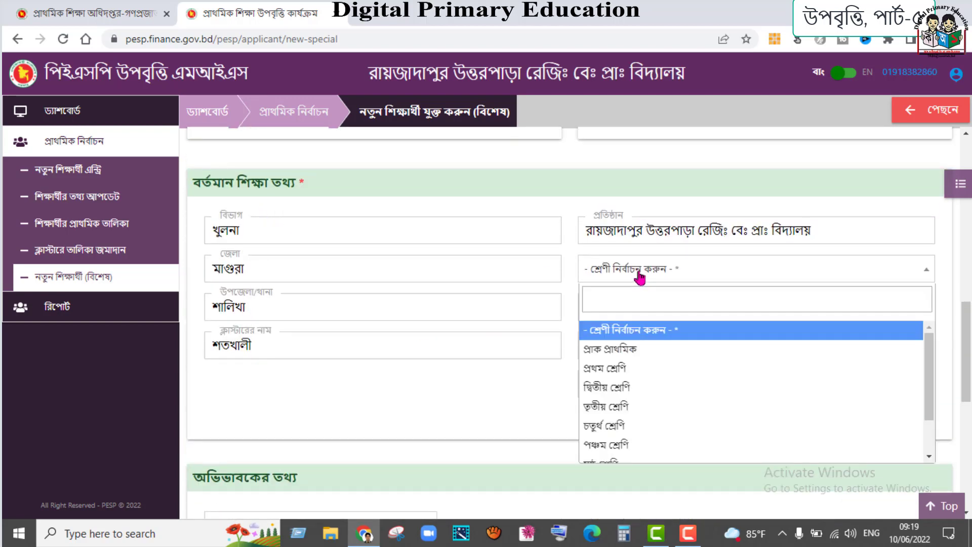
{"action": "left_click", "coordinate": [620, 405]}
{"action": "left_click", "coordinate": [621, 384]}
{"action": "type", "text": "১৭"}
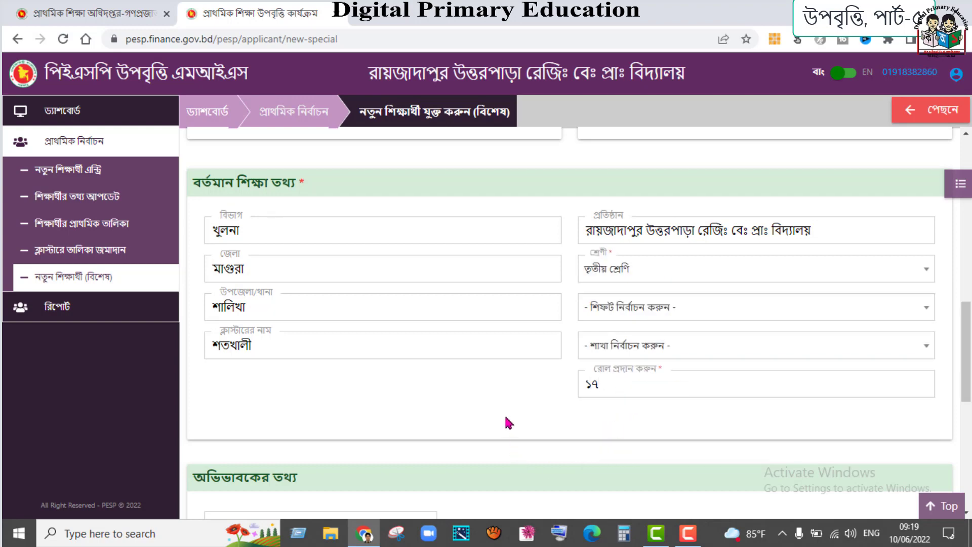
{"action": "scroll", "coordinate": [509, 423], "scroll_direction": "down", "scroll_amount": 5}
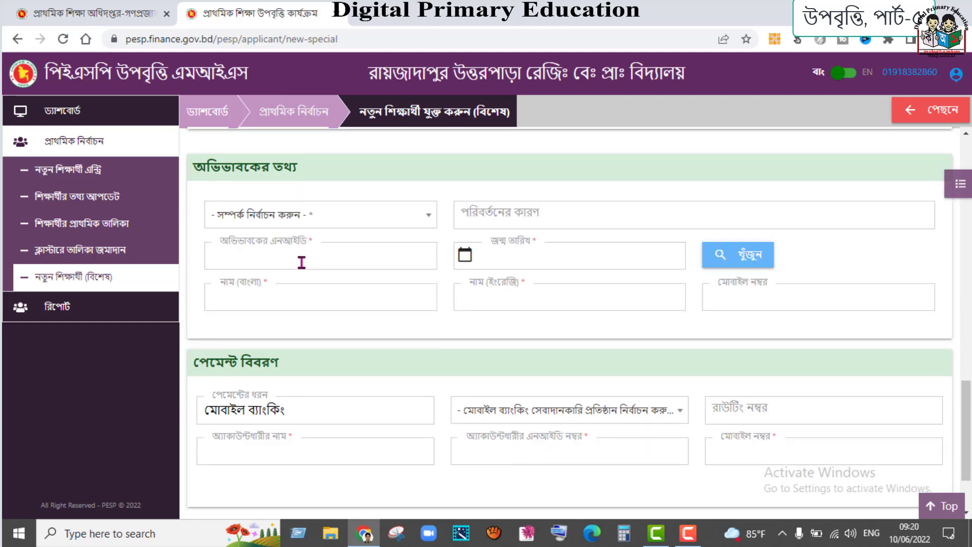
- Make the sister (বোন) guardian, fetch her details by NID, and start her mobile number
{"action": "left_click", "coordinate": [429, 215]}
{"action": "left_click", "coordinate": [234, 355]}
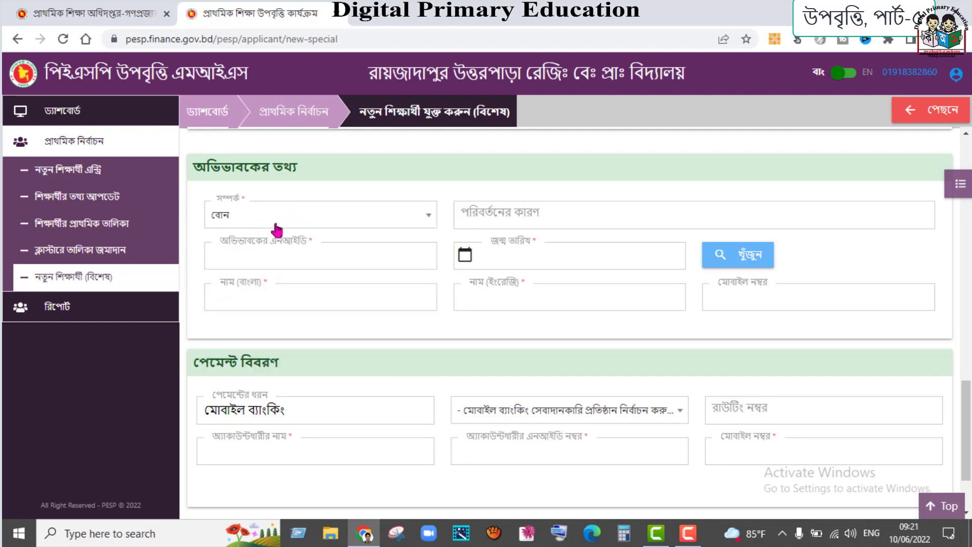
{"action": "left_click", "coordinate": [528, 211]}
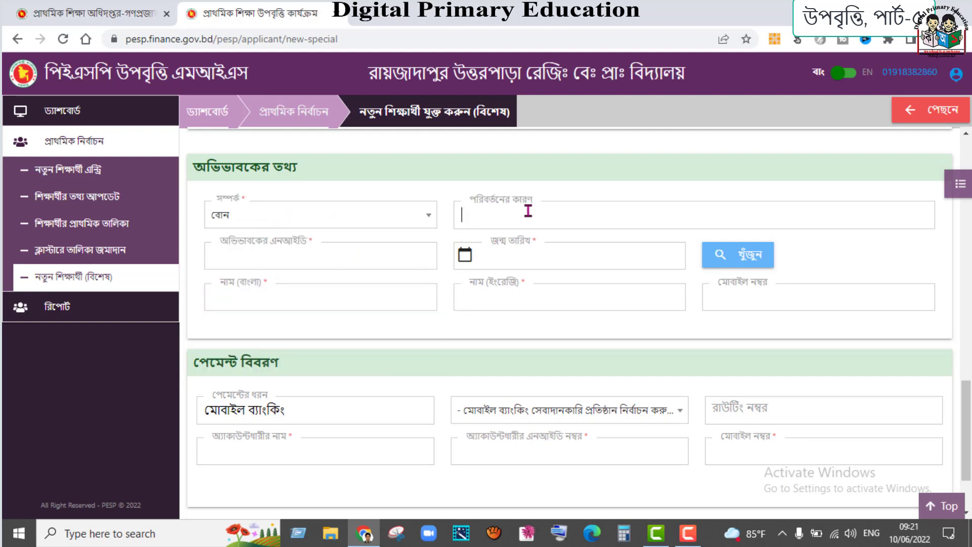
{"action": "left_click", "coordinate": [285, 258]}
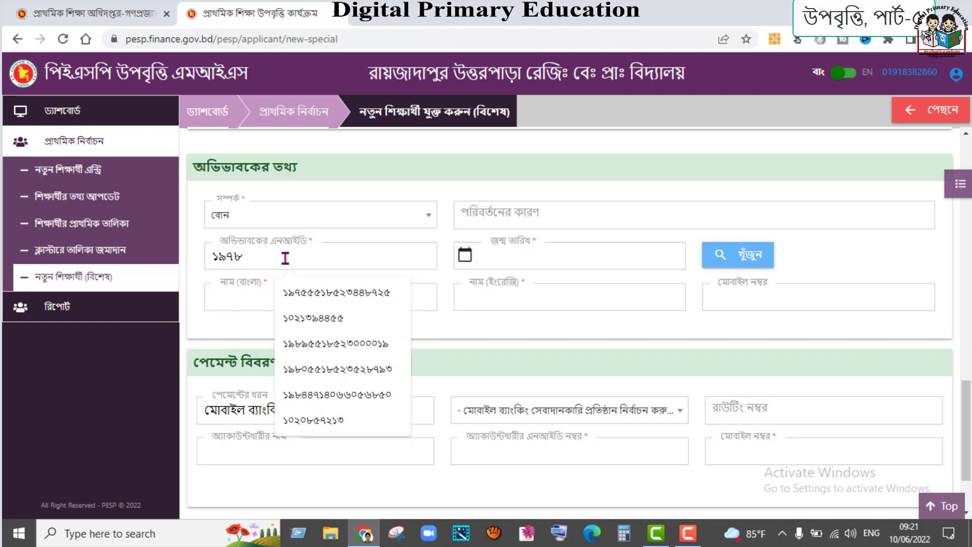
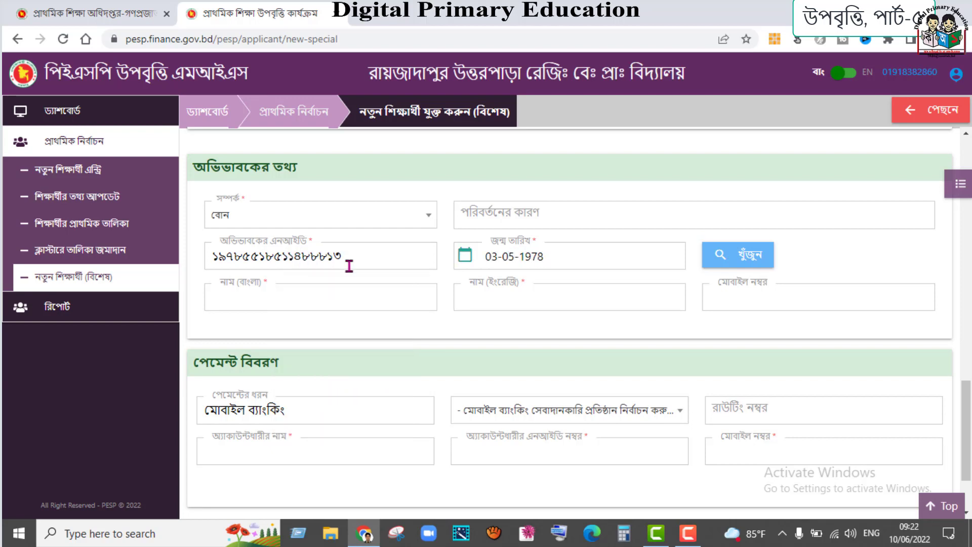
{"action": "left_click", "coordinate": [743, 257]}
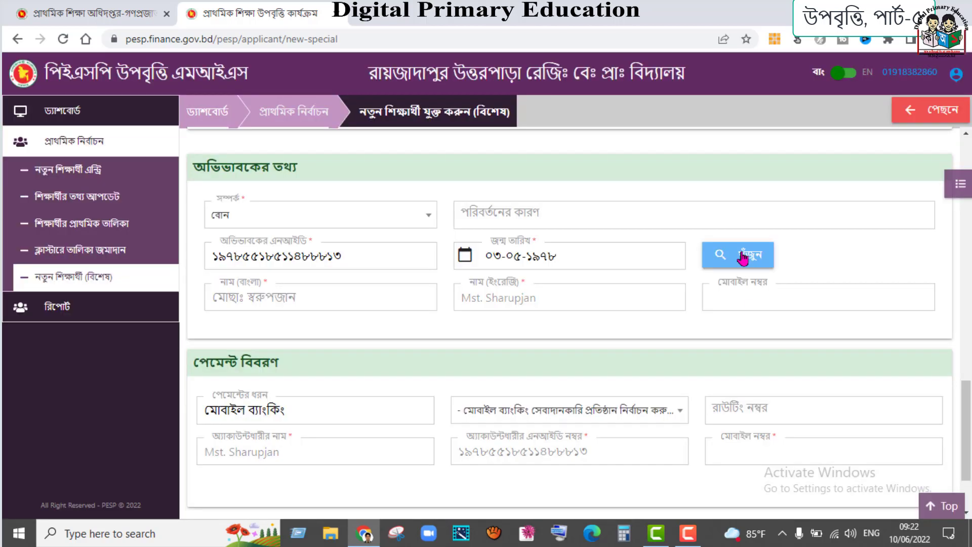
{"action": "left_click", "coordinate": [758, 303]}
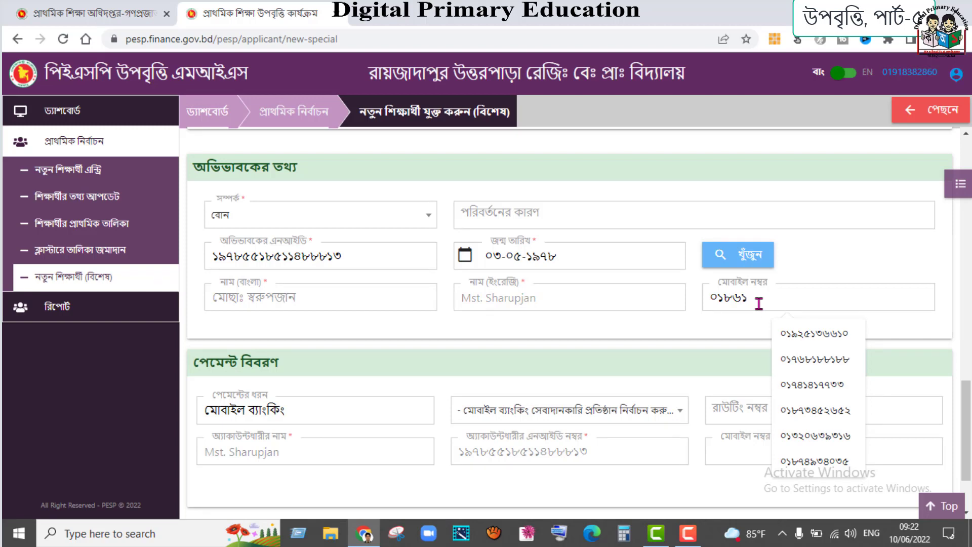
- Pick নগদ as the mobile banking provider and save the second student's record
{"action": "scroll", "coordinate": [524, 350], "scroll_direction": "down", "scroll_amount": 2}
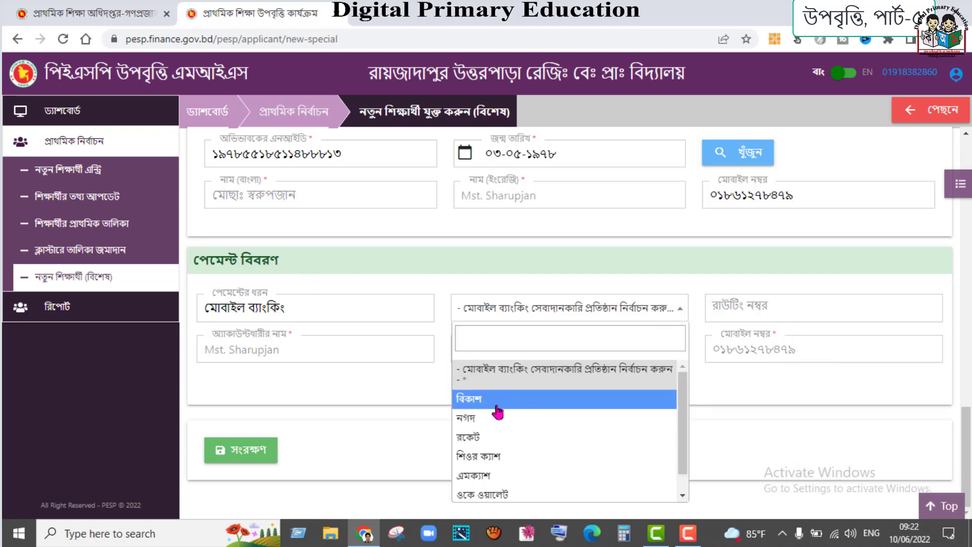
{"action": "left_click", "coordinate": [490, 420]}
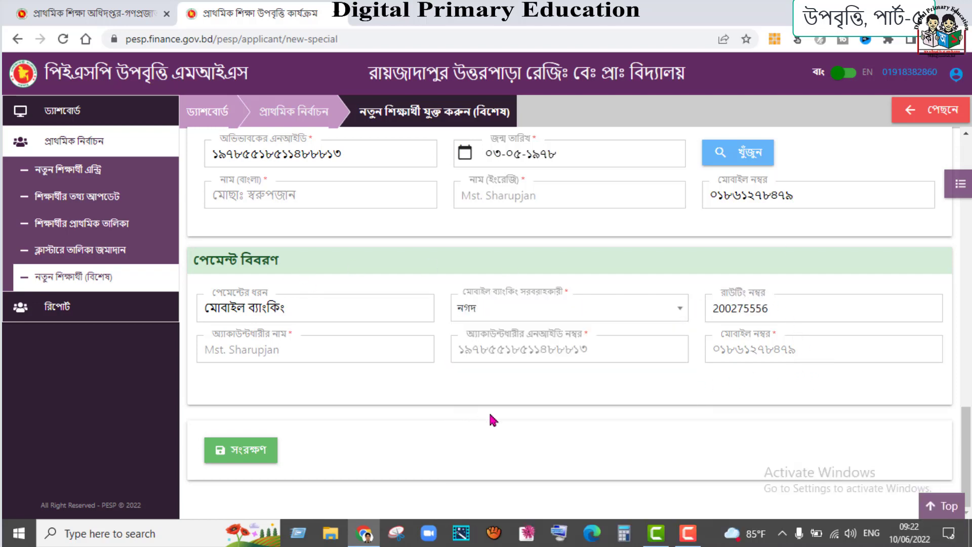
{"action": "left_click", "coordinate": [248, 452]}
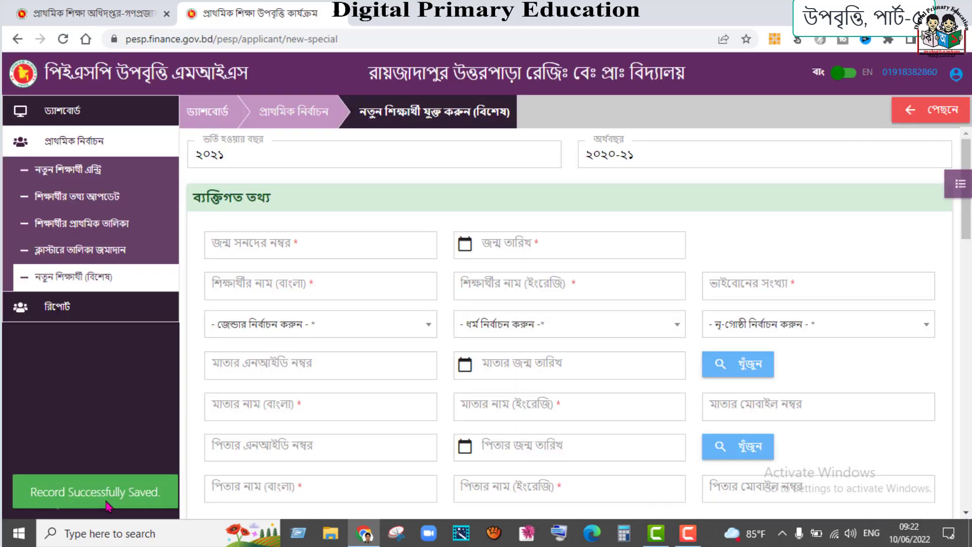